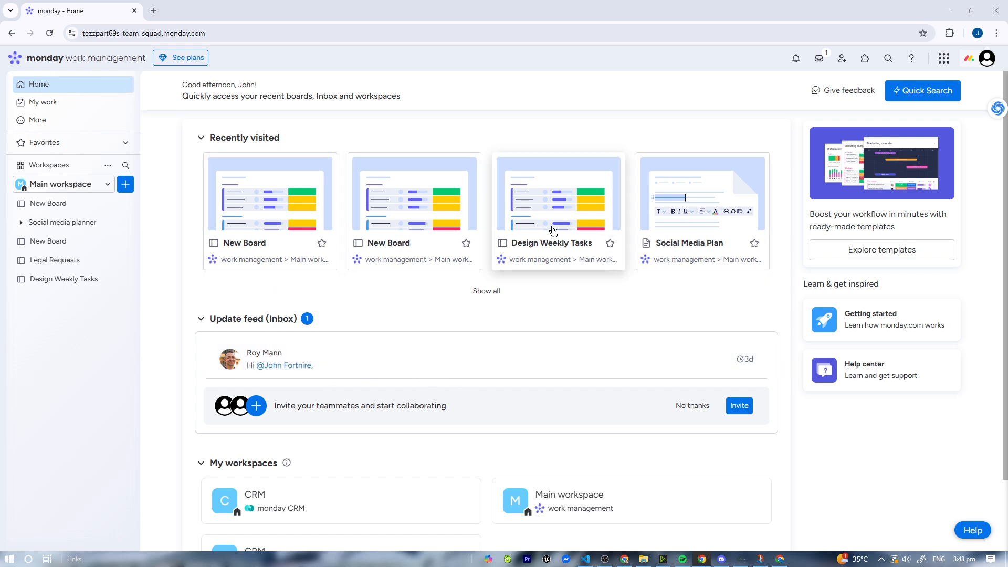
# - Open New Board and add an Extract info column to its table
pyautogui.click(52, 204)
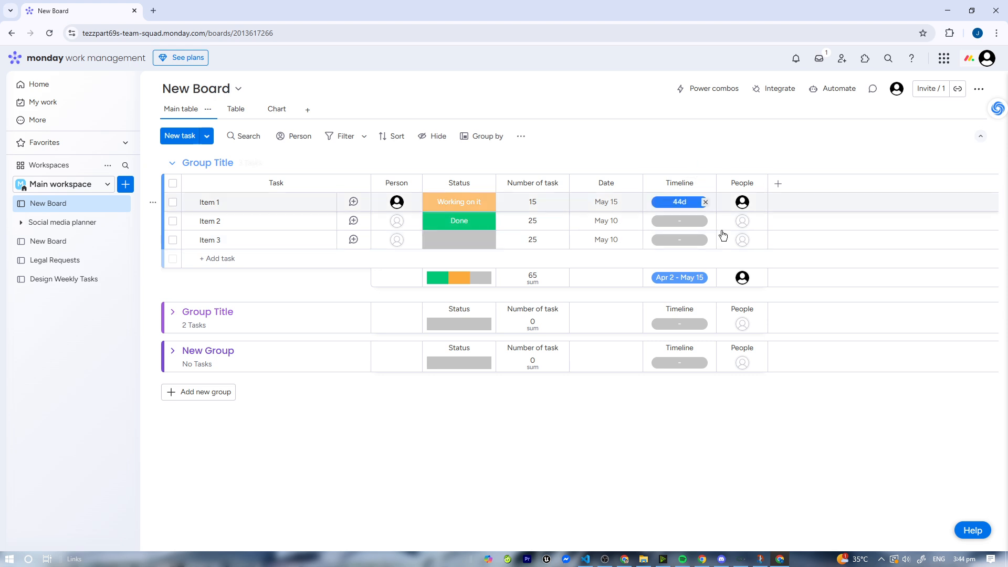
pyautogui.click(779, 184)
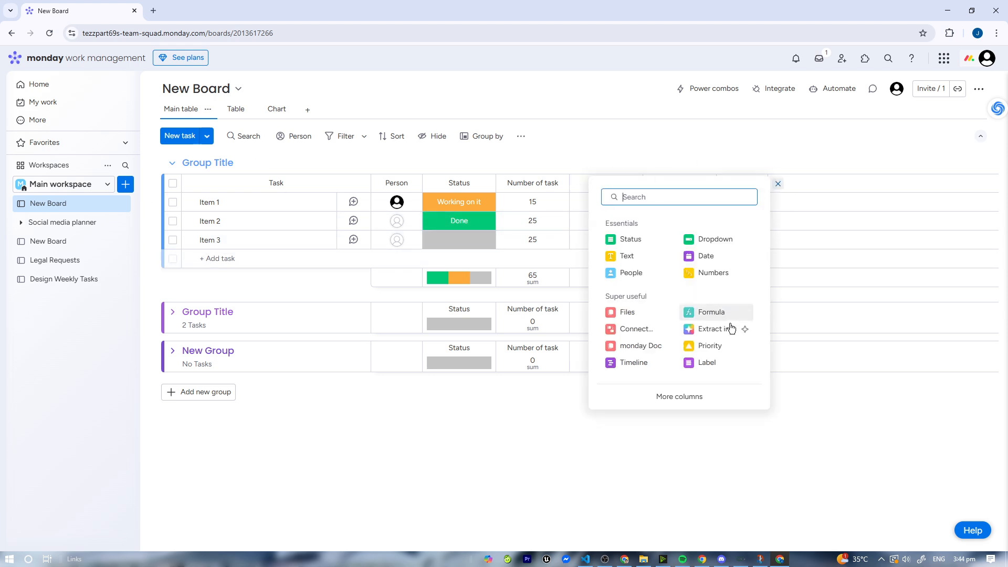
pyautogui.click(710, 328)
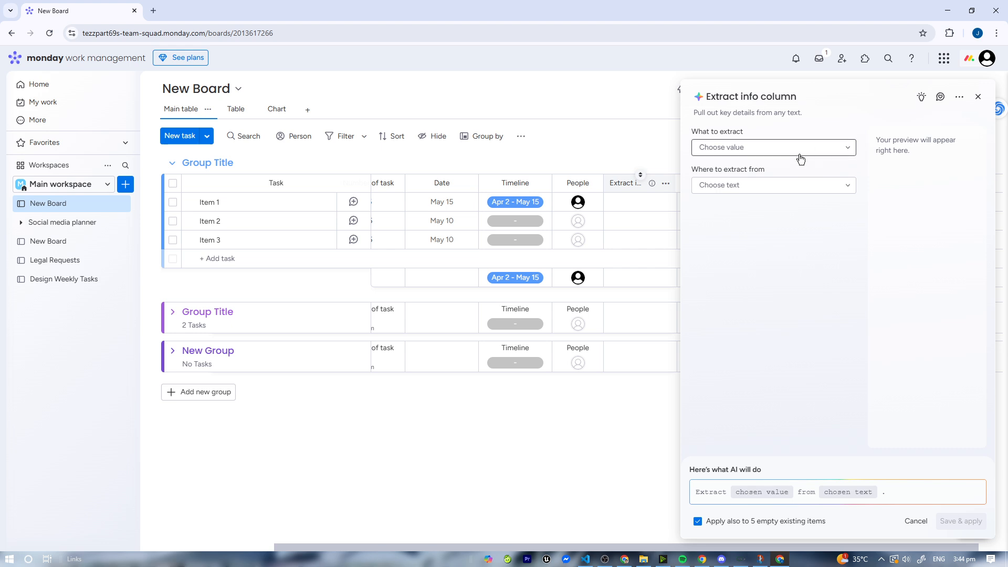
# - Configure the Extract info column to extract Date from Task name, then save and apply it
pyautogui.click(793, 148)
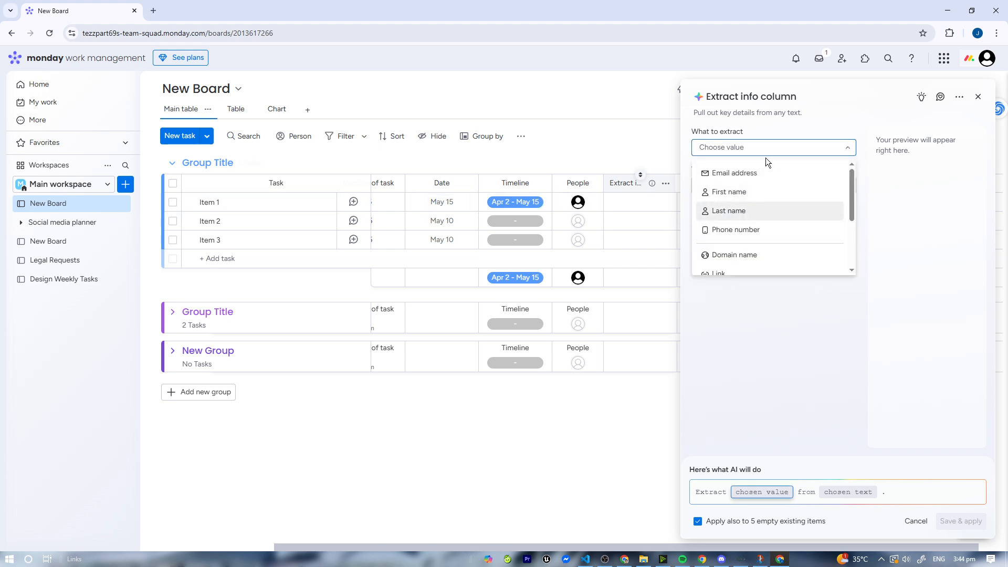
pyautogui.scroll(-3, 753, 250)
pyautogui.click(752, 200)
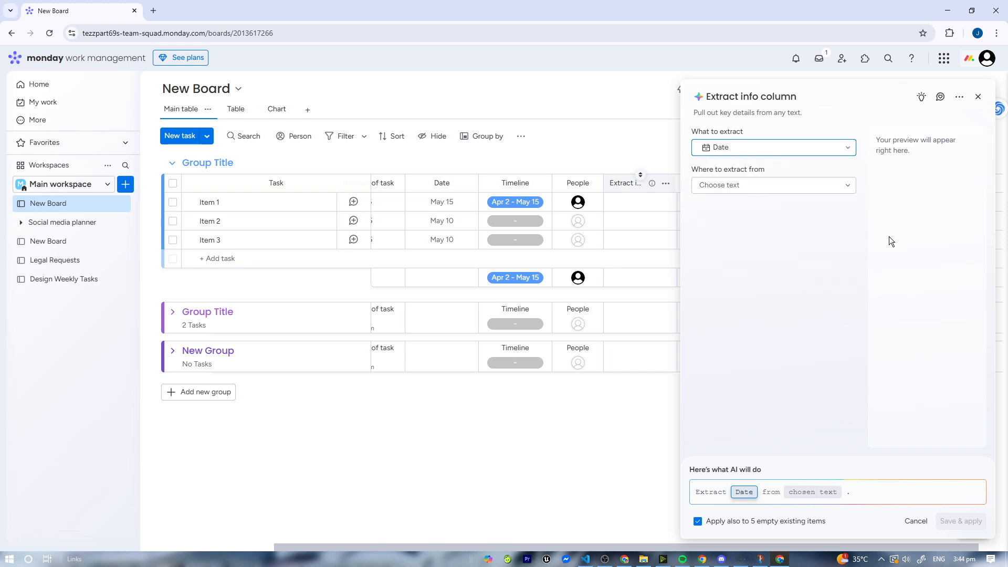
pyautogui.click(766, 186)
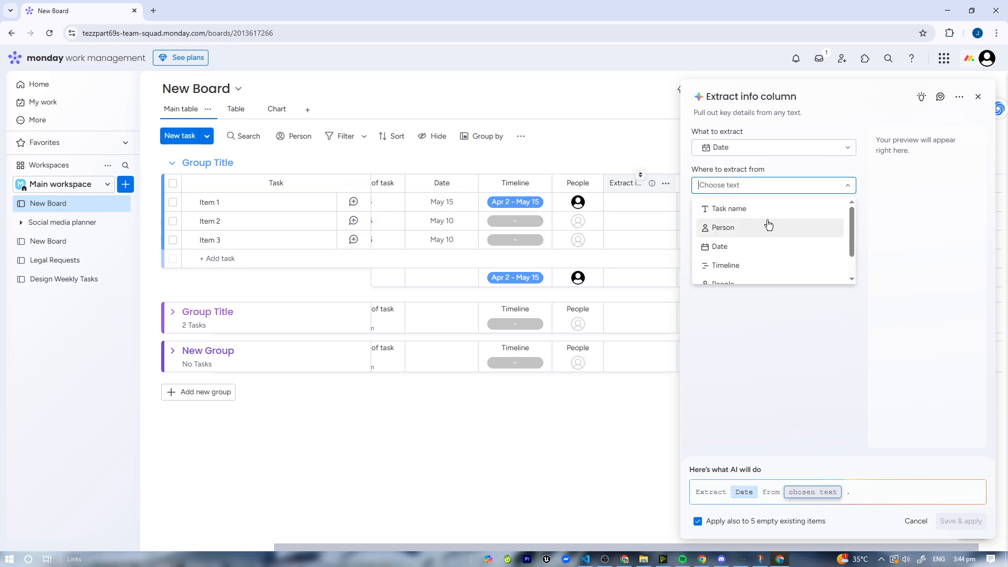
pyautogui.scroll(-2, 769, 227)
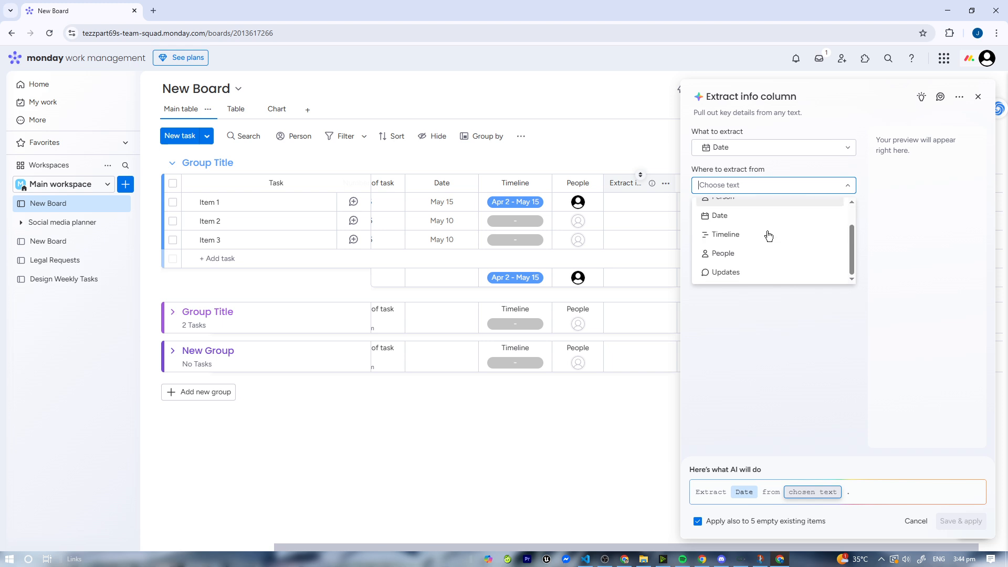
pyautogui.click(393, 183)
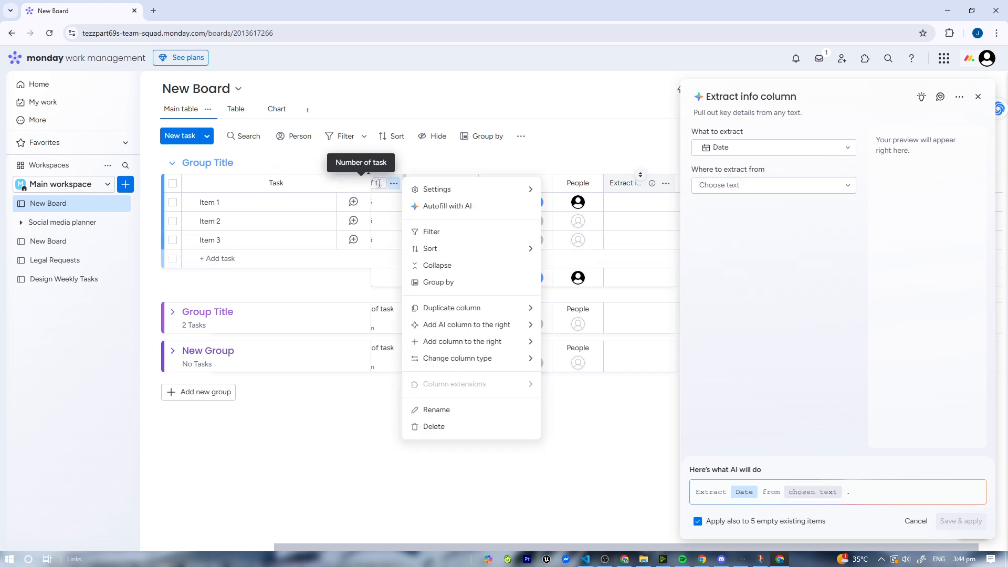
pyautogui.click(766, 185)
pyautogui.scroll(-2, 780, 225)
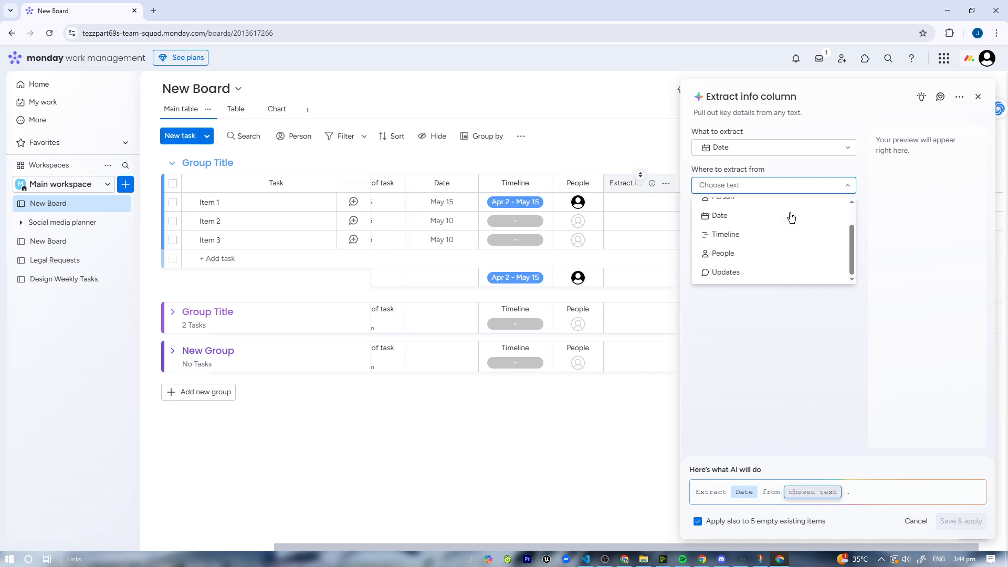
pyautogui.scroll(2, 780, 217)
pyautogui.click(780, 210)
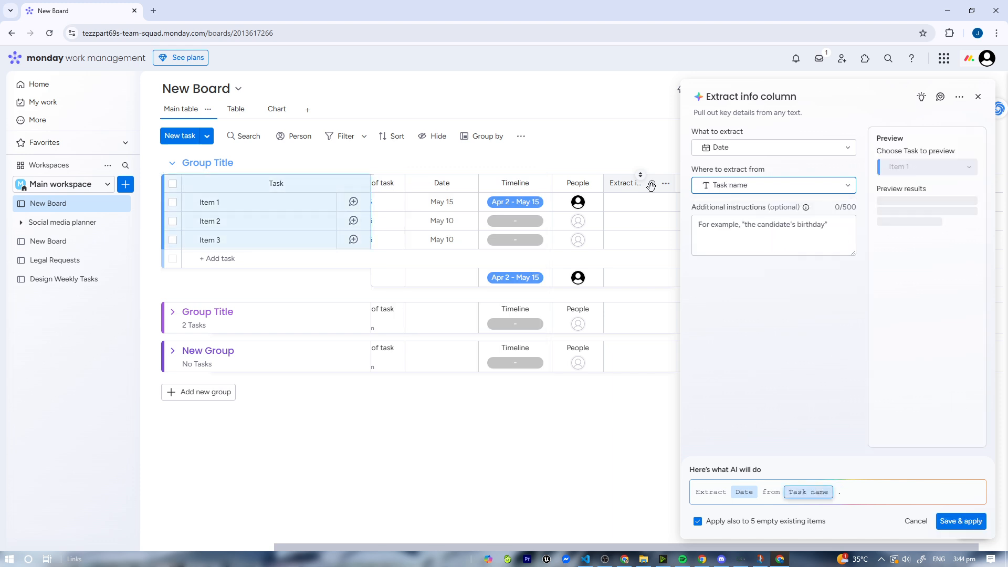
pyautogui.click(957, 522)
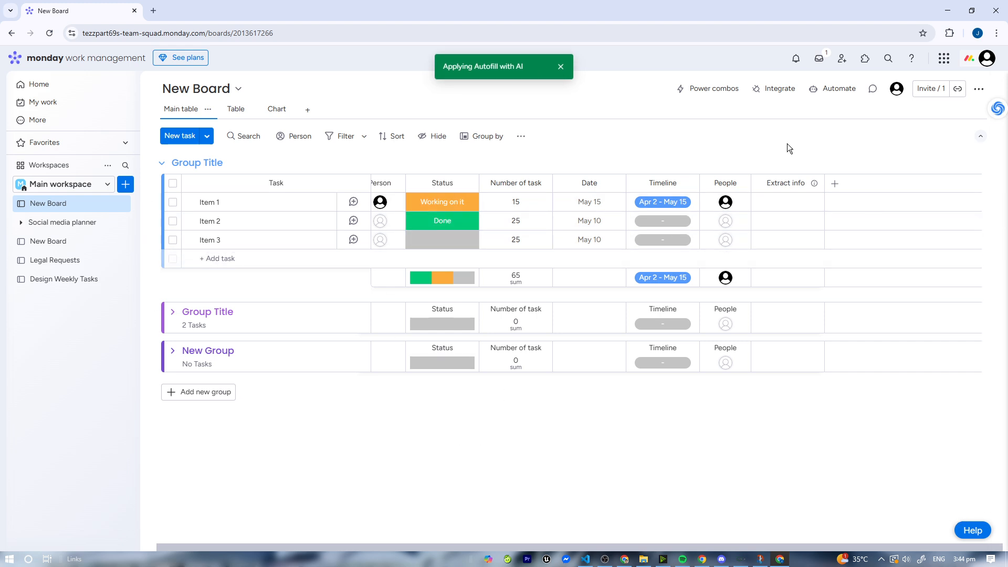
# - Browse the AI-powered automation templates available for the board
pyautogui.click(840, 90)
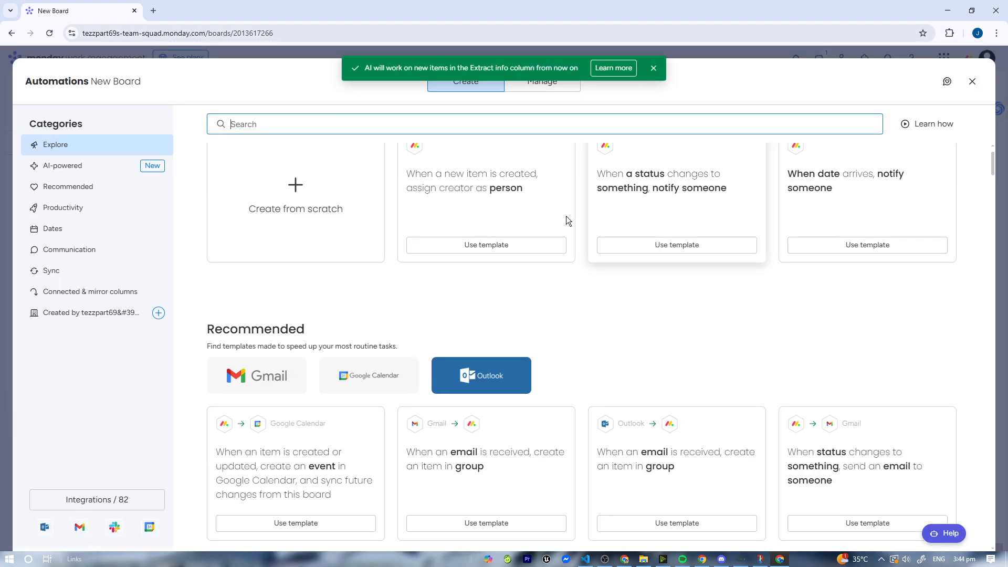
pyautogui.click(171, 161)
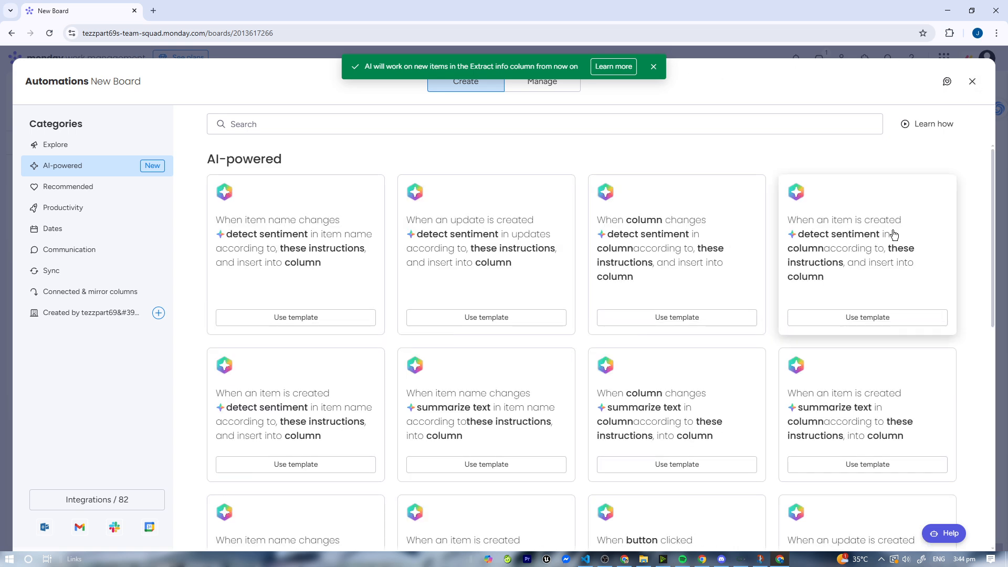
pyautogui.scroll(-1, 835, 389)
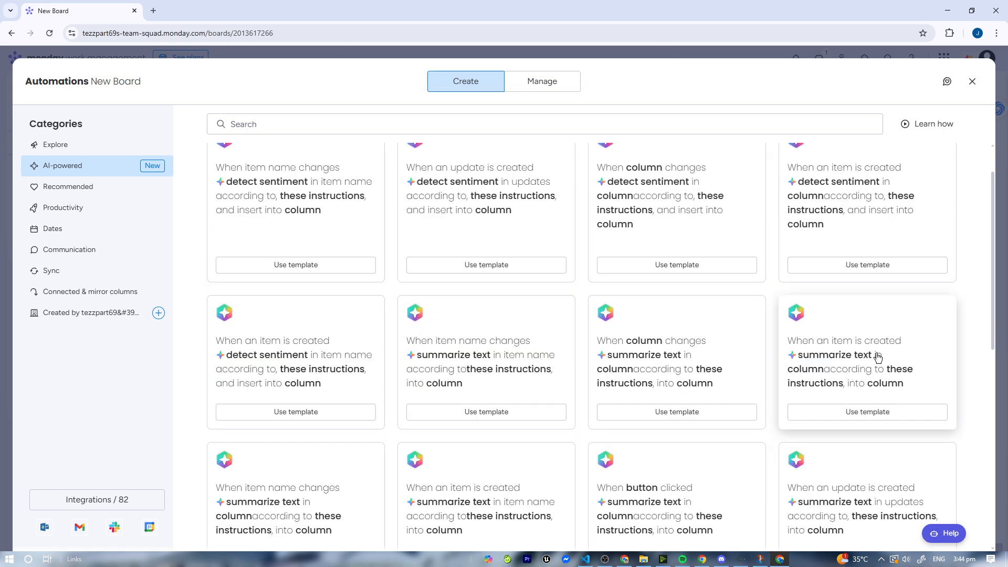
pyautogui.scroll(-3, 893, 331)
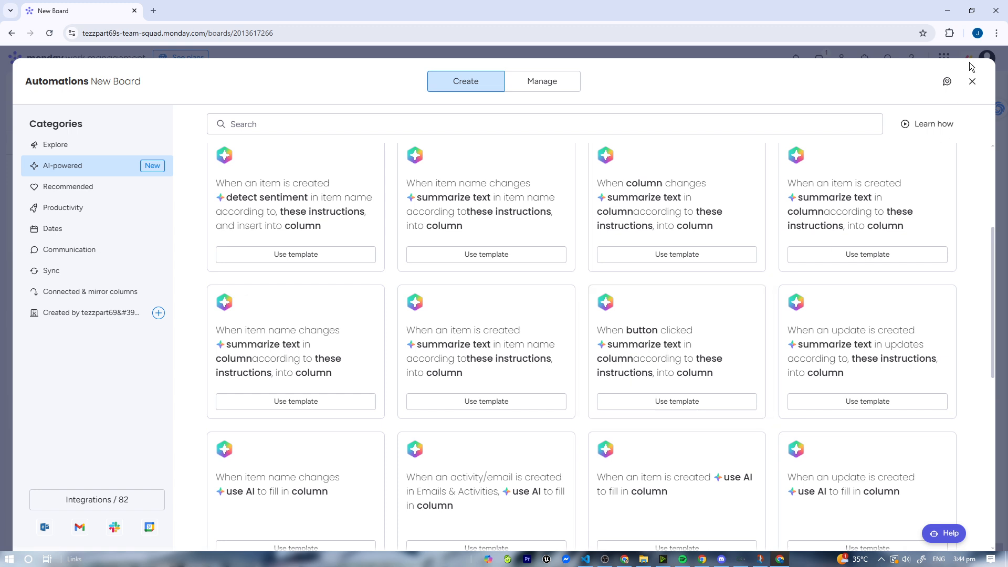
pyautogui.press('Escape')
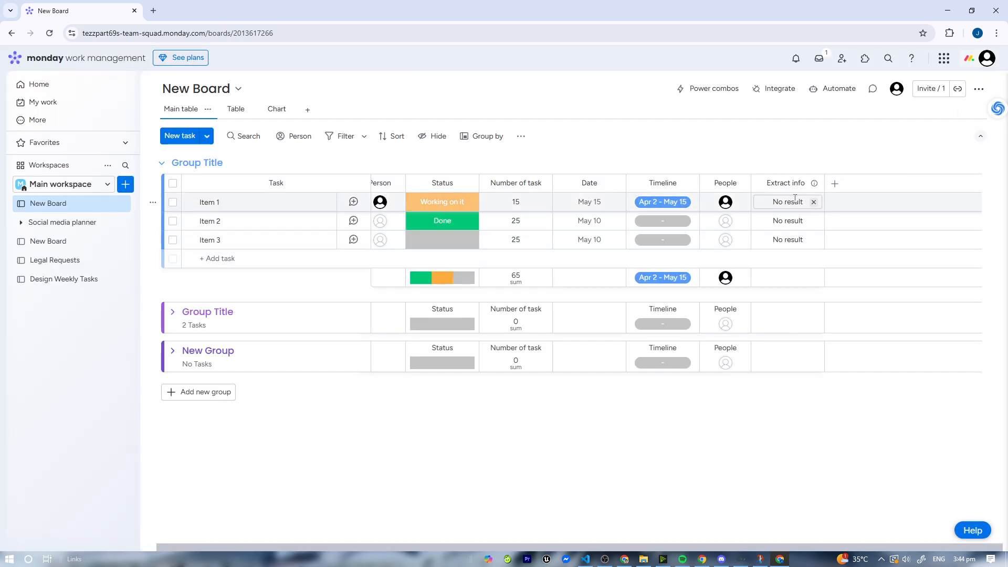
# - Open Item 1's updates panel and close it again
pyautogui.click(382, 205)
pyautogui.click(310, 204)
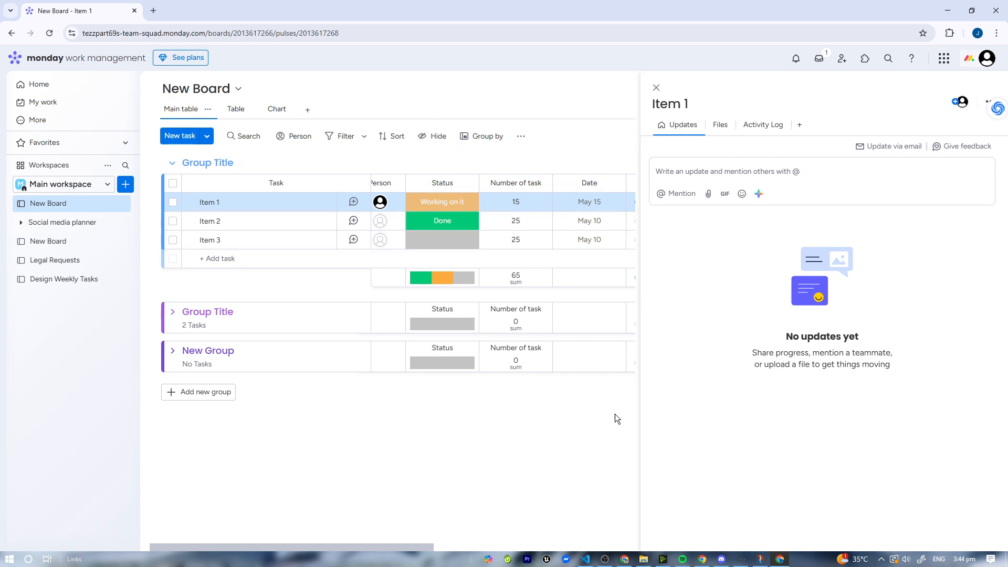
pyautogui.click(656, 87)
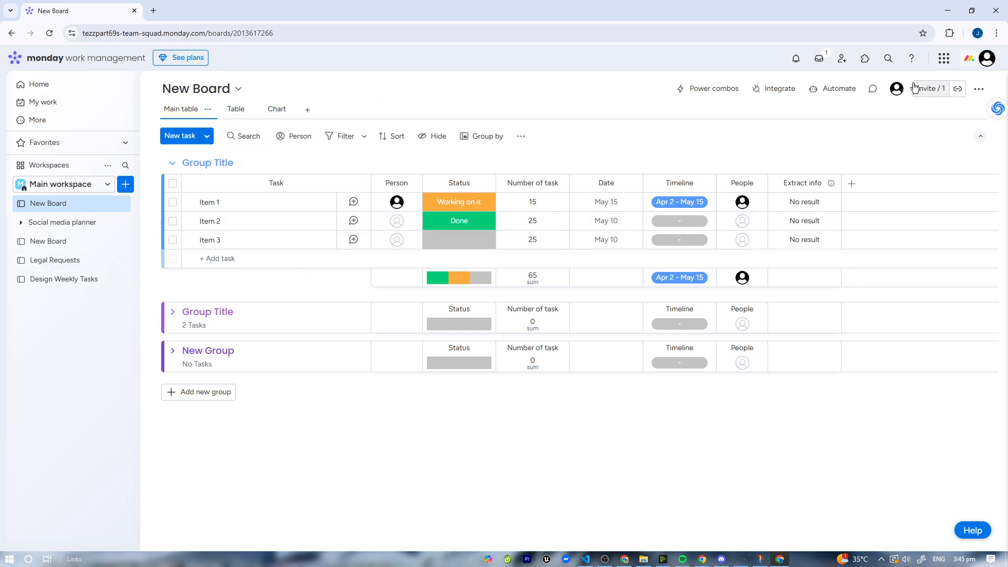
# - Create a board from the AI-powered Support/IT ticket processing template in the Template center
pyautogui.click(943, 58)
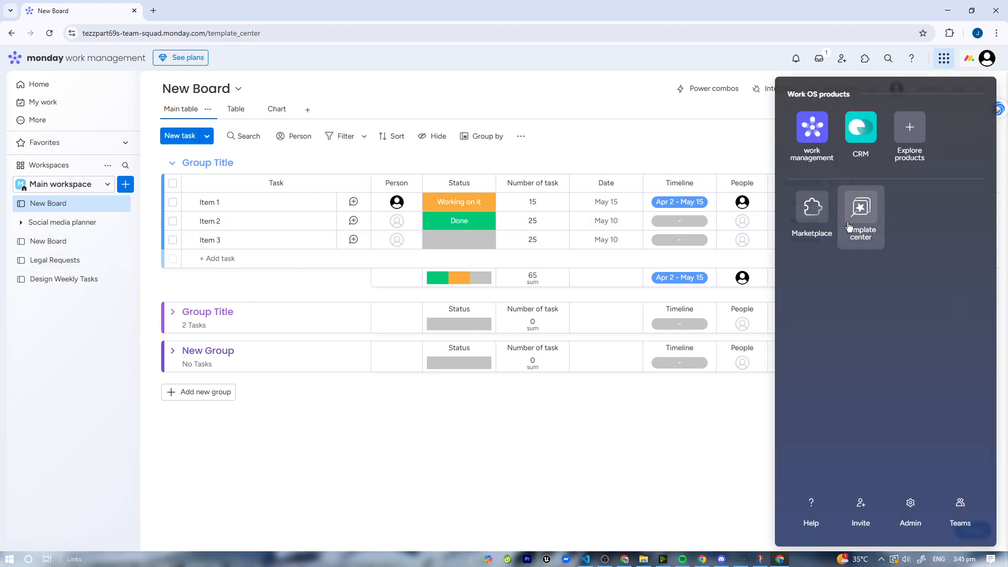
pyautogui.click(855, 227)
pyautogui.click(69, 285)
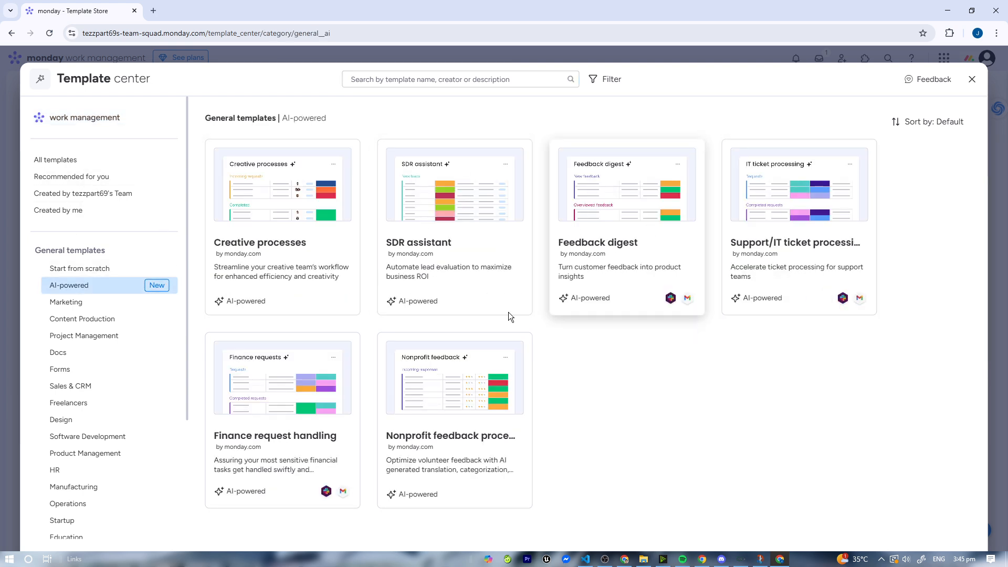
pyautogui.click(829, 203)
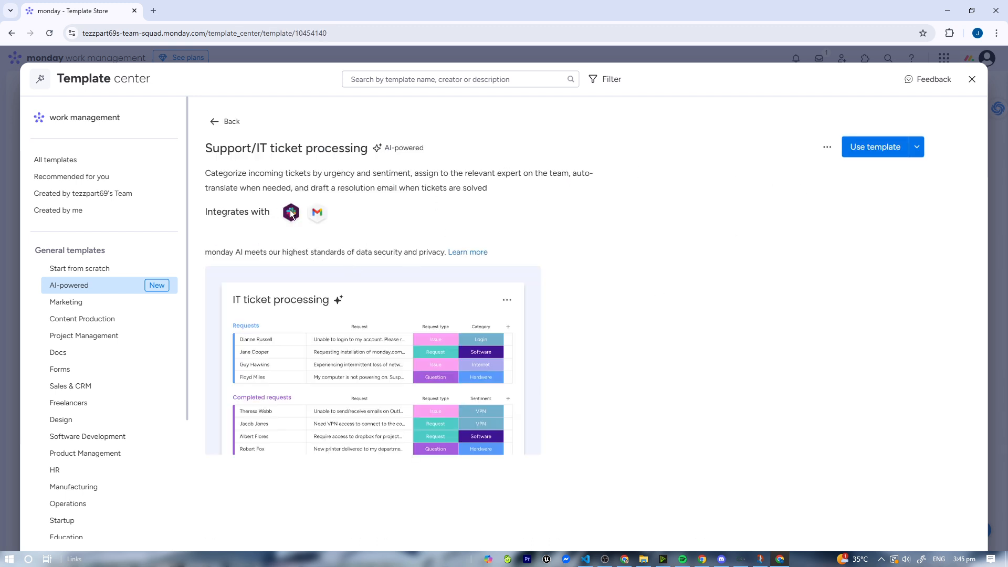
pyautogui.moveTo(212, 173); pyautogui.dragTo(481, 191)
pyautogui.click(867, 147)
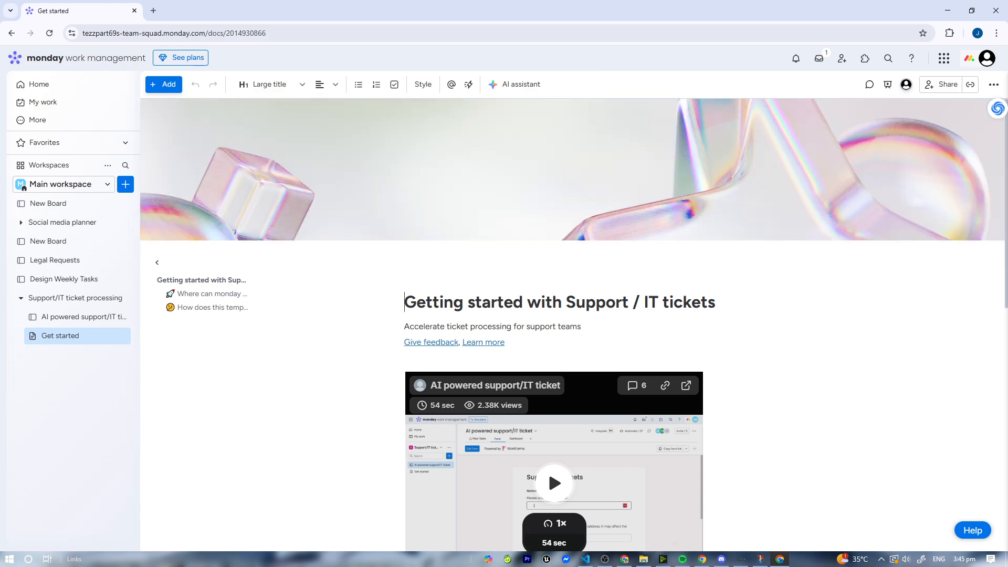
# - Read through the template's Getting started with Support / IT tickets document
pyautogui.scroll(-3, 653, 376)
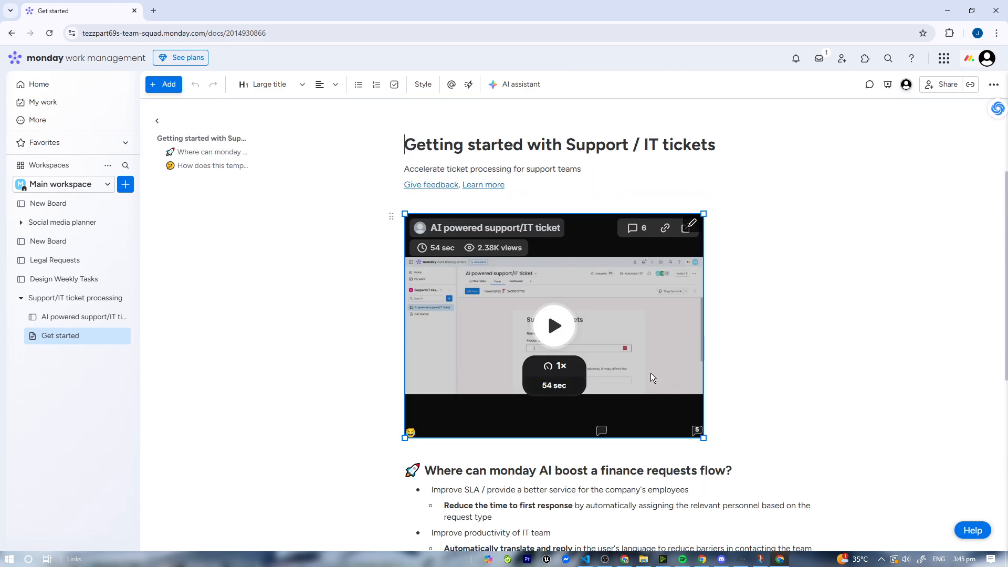
pyautogui.scroll(2, 652, 375)
pyautogui.scroll(-4, 590, 273)
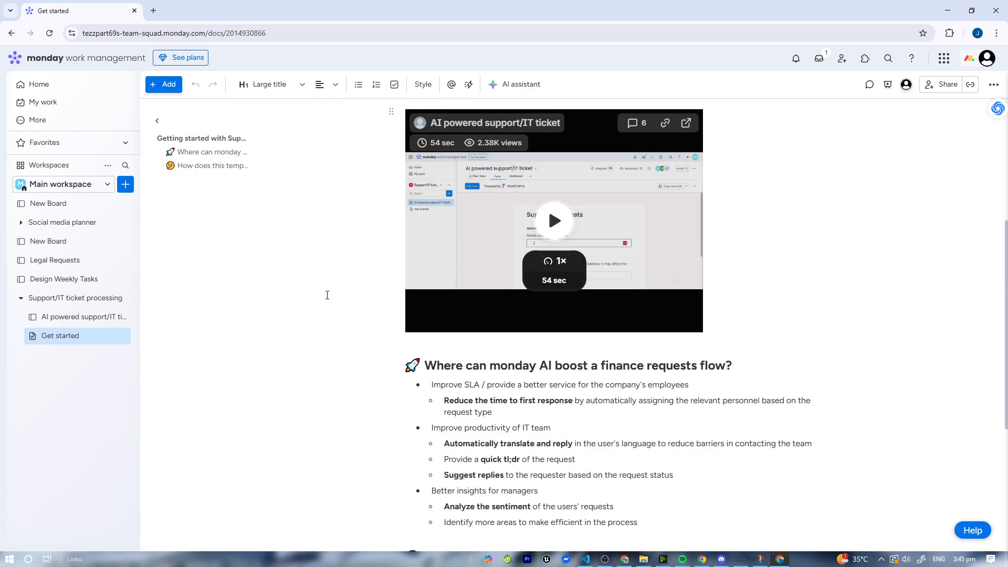
pyautogui.scroll(-3, 327, 292)
pyautogui.moveTo(414, 208); pyautogui.dragTo(671, 427)
pyautogui.click(662, 405)
pyautogui.scroll(-2, 664, 401)
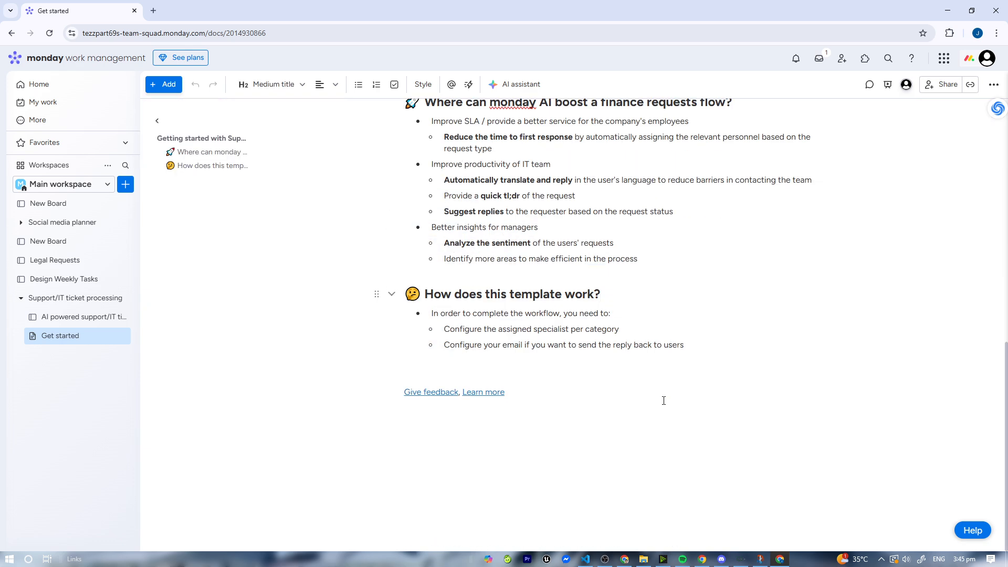
pyautogui.moveTo(691, 346); pyautogui.dragTo(390, 226)
pyautogui.click(528, 328)
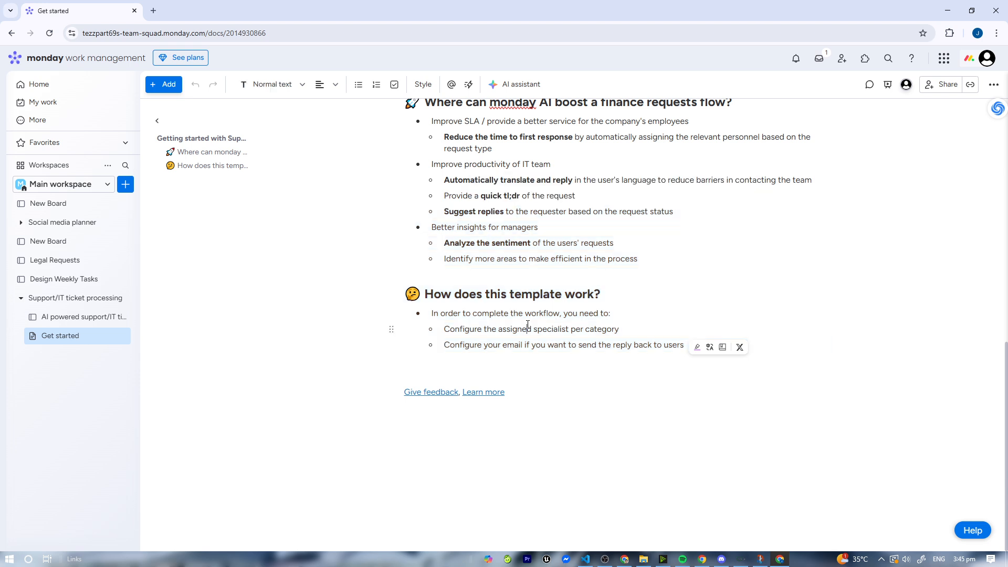
pyautogui.moveTo(428, 317); pyautogui.dragTo(494, 305)
# - Open the AI powered support/IT tickets board and inspect the Original language column's AI autofill instructions
pyautogui.click(87, 318)
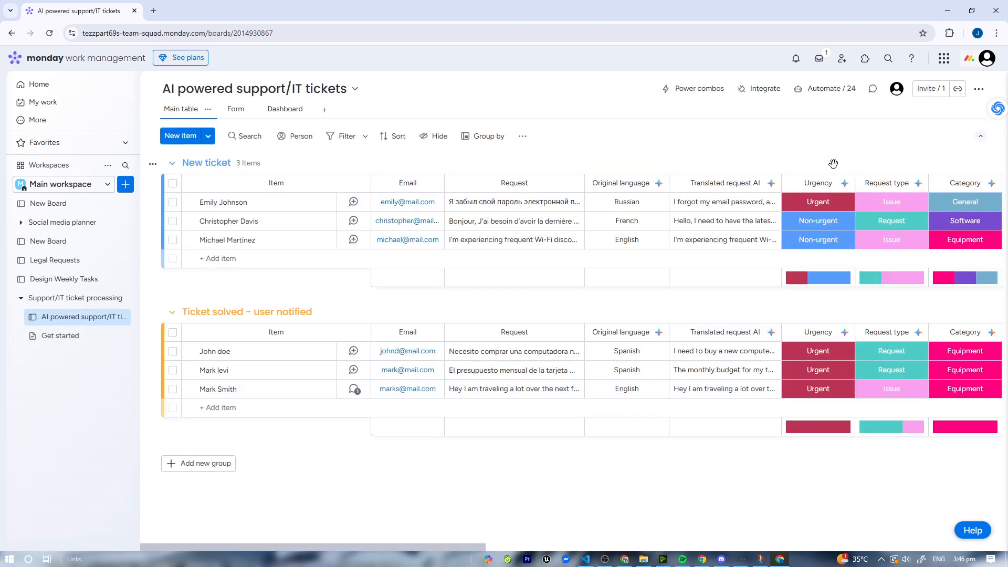
pyautogui.click(833, 184)
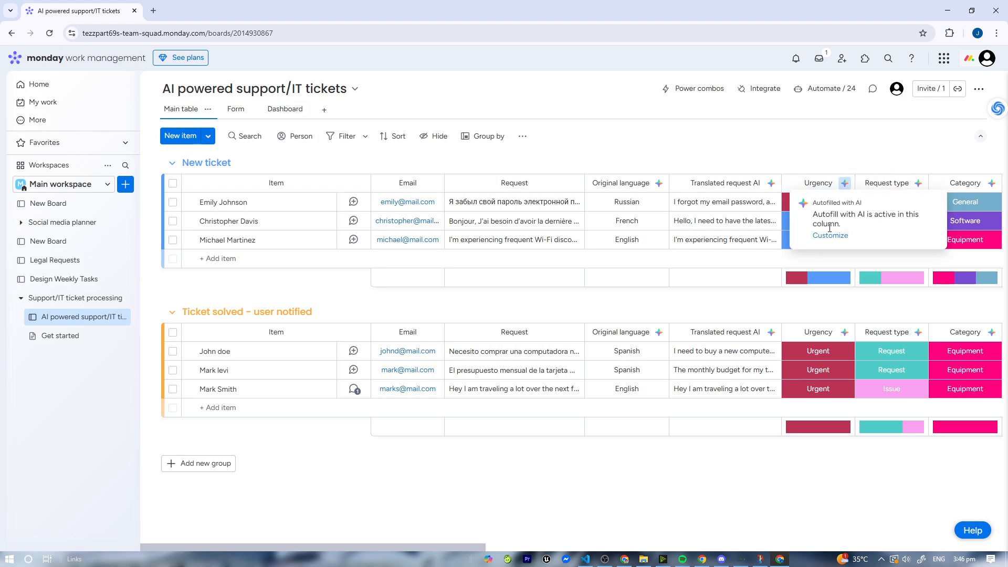
pyautogui.click(788, 136)
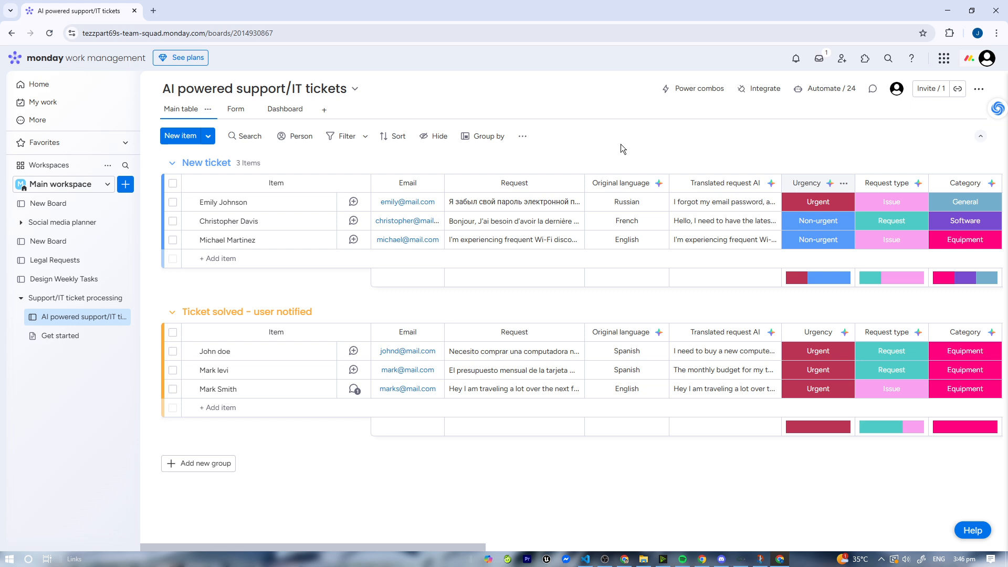
pyautogui.click(645, 188)
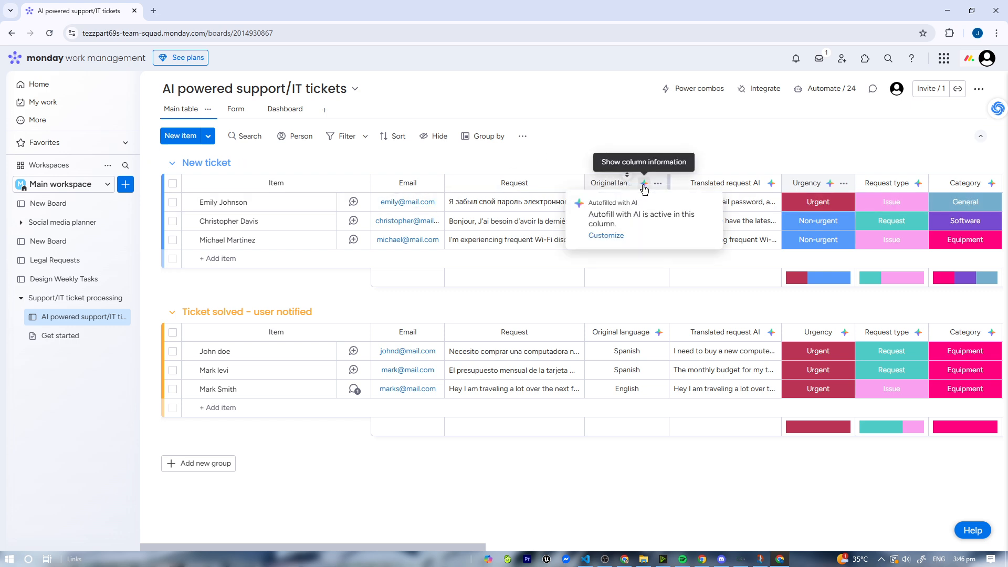
pyautogui.click(606, 236)
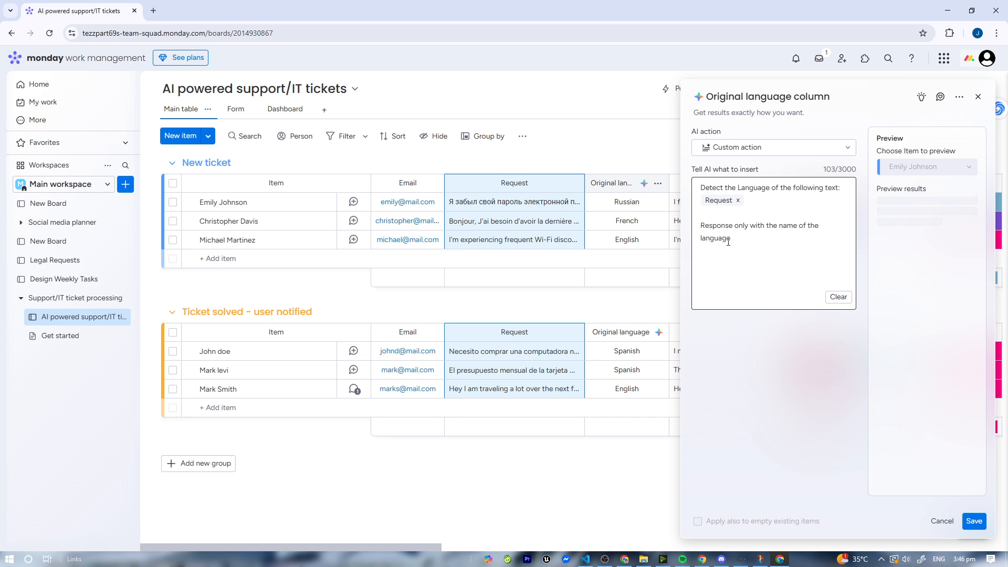
pyautogui.click(978, 97)
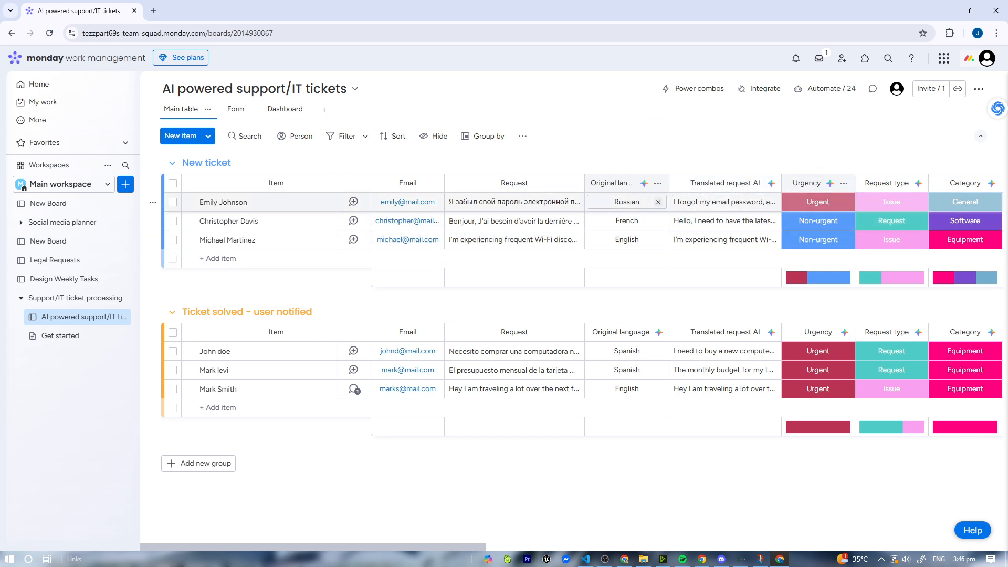
# - Add a new item named with a requester's full name to the New ticket group and open its updates panel
pyautogui.click(189, 262)
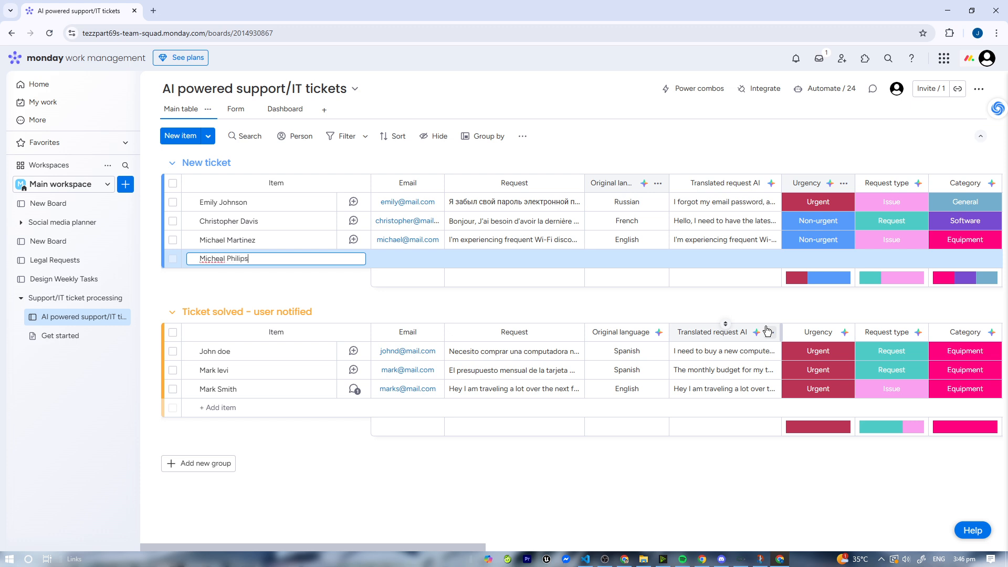
pyautogui.press('Return')
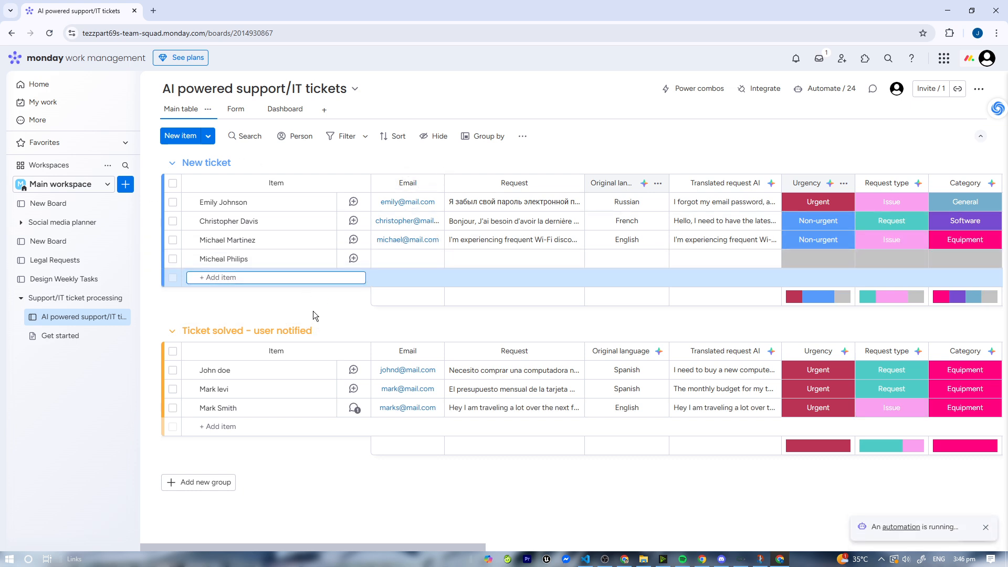
pyautogui.click(354, 259)
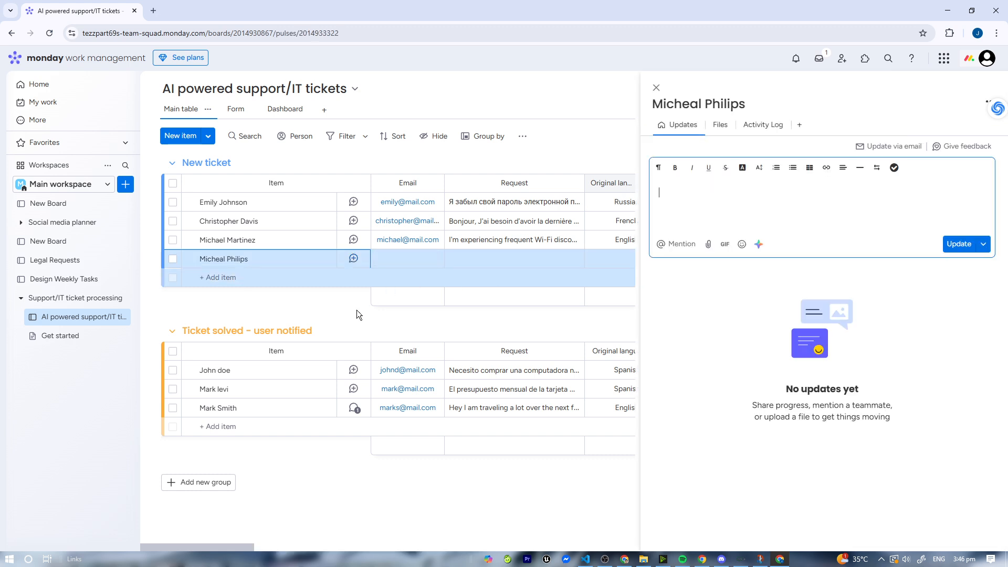
# - Close the item panel and set the new ticket's Email to an existing address from the suggestions
pyautogui.click(658, 88)
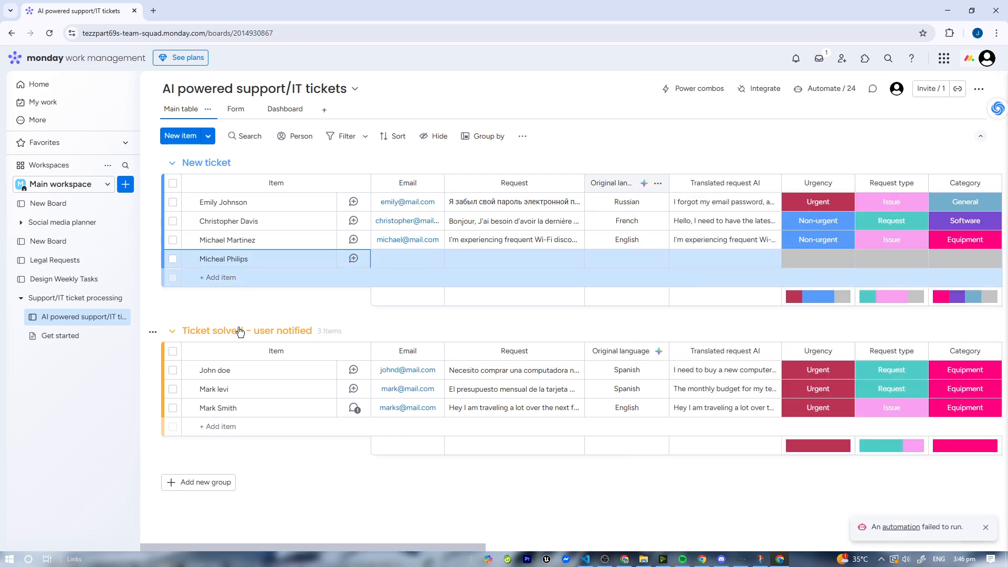
pyautogui.click(391, 261)
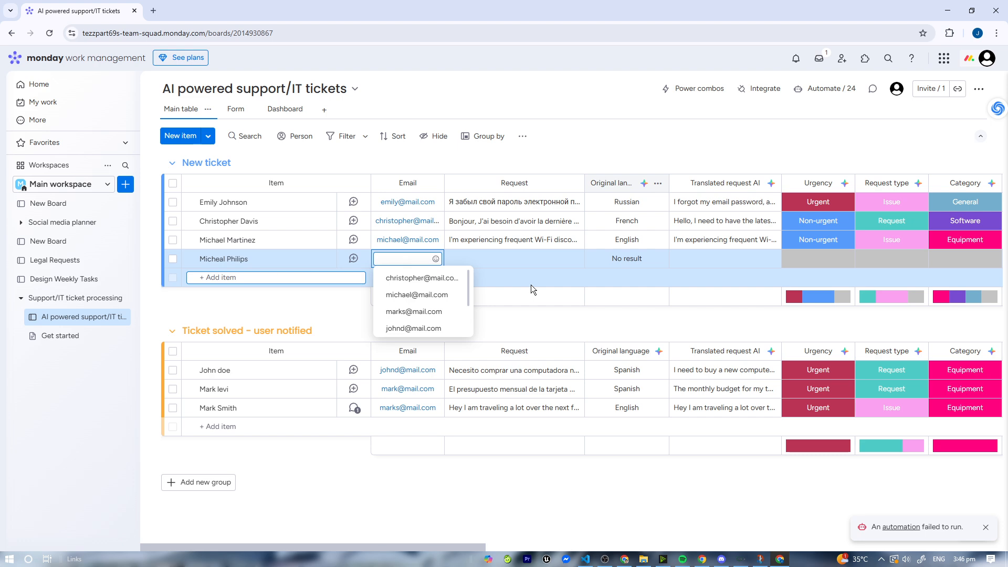
pyautogui.click(417, 295)
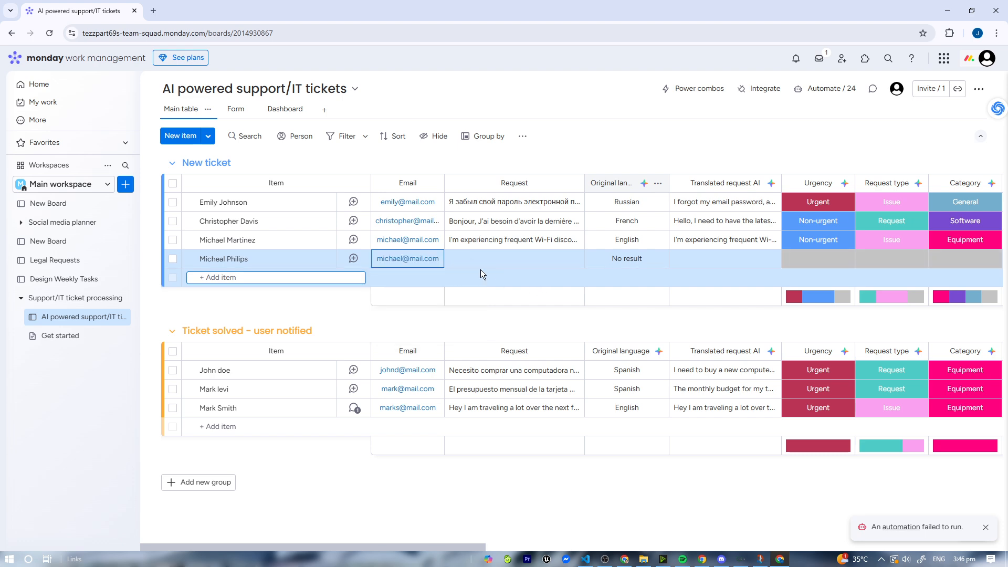
# - Enter the request "Kamusta, Kailangan ko ng wifi" for the new ticket
pyautogui.click(492, 259)
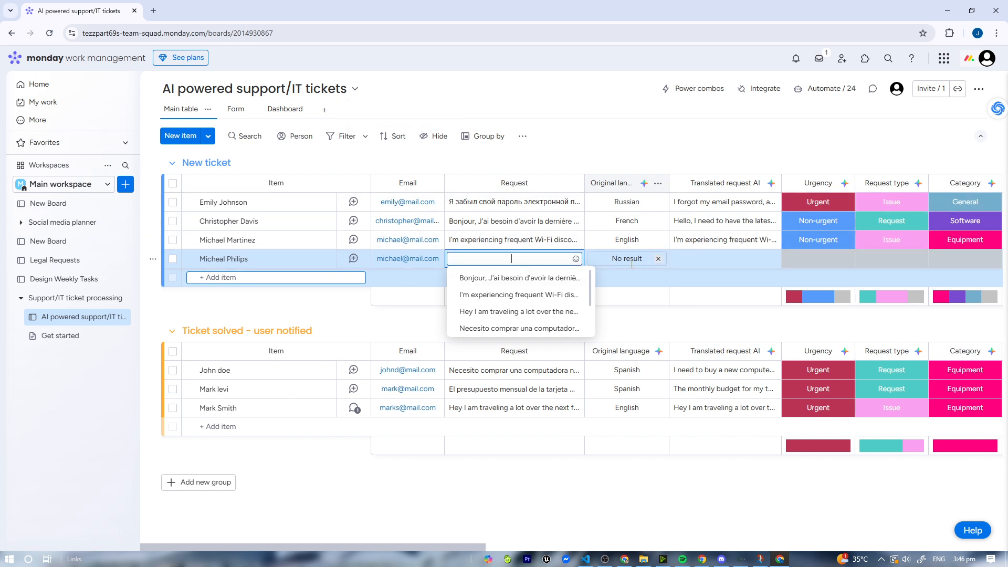
pyautogui.write('Kamusta, Kaia')
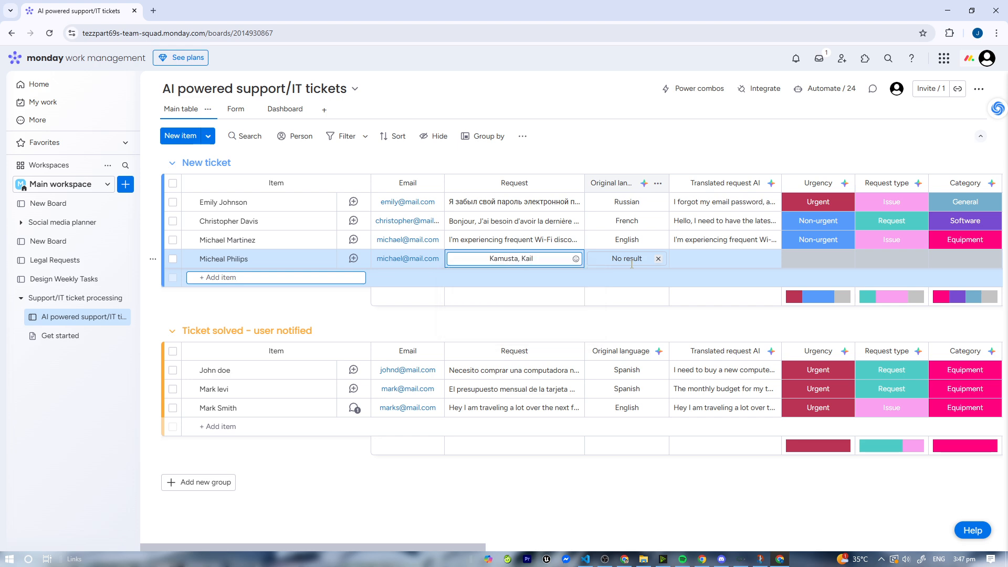
pyautogui.write('angan ko')
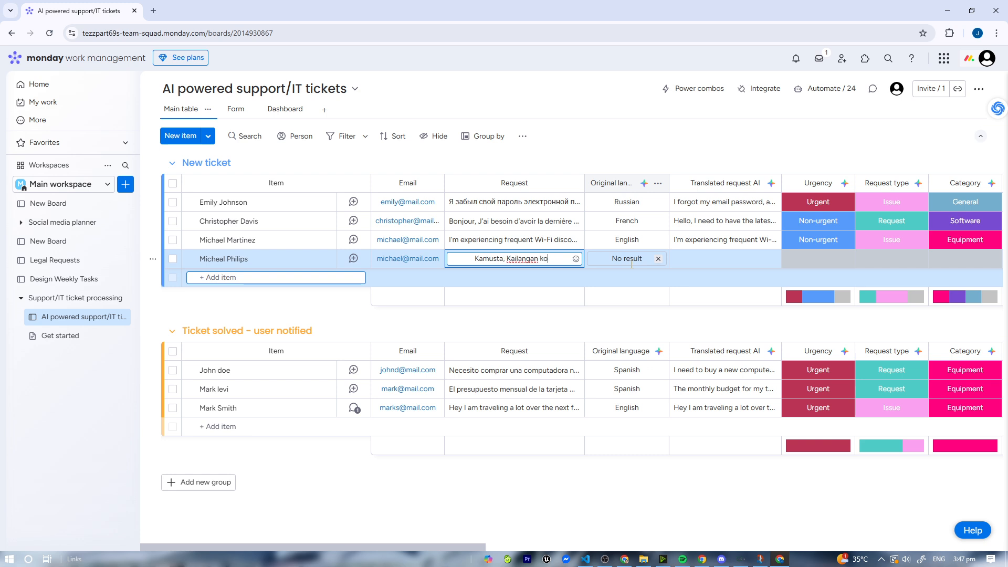
pyautogui.write(' ng wifi')
# - Set the new ticket's Original language to Tagalog
pyautogui.click(651, 256)
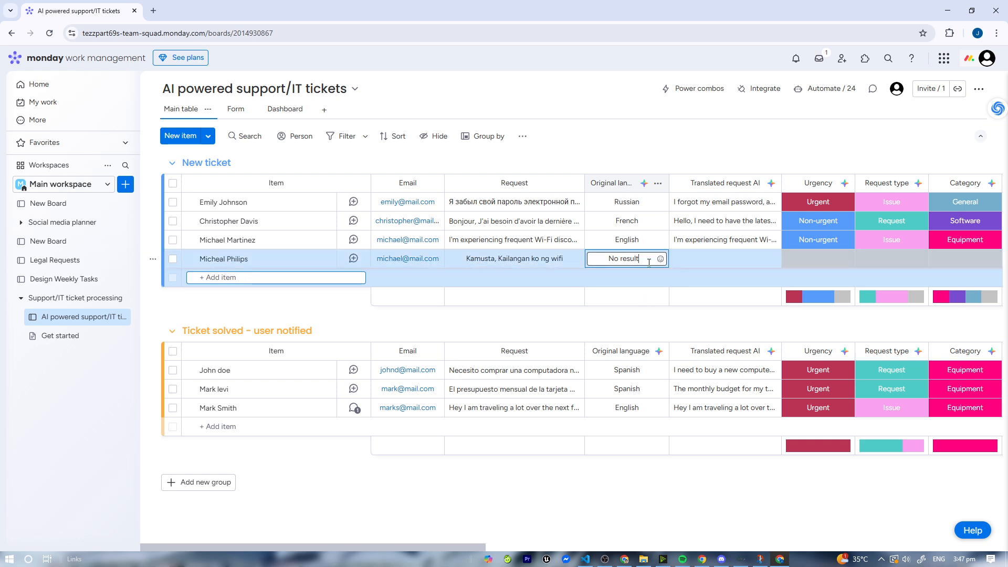
pyautogui.moveTo(655, 259); pyautogui.dragTo(591, 264)
pyautogui.write('Ta')
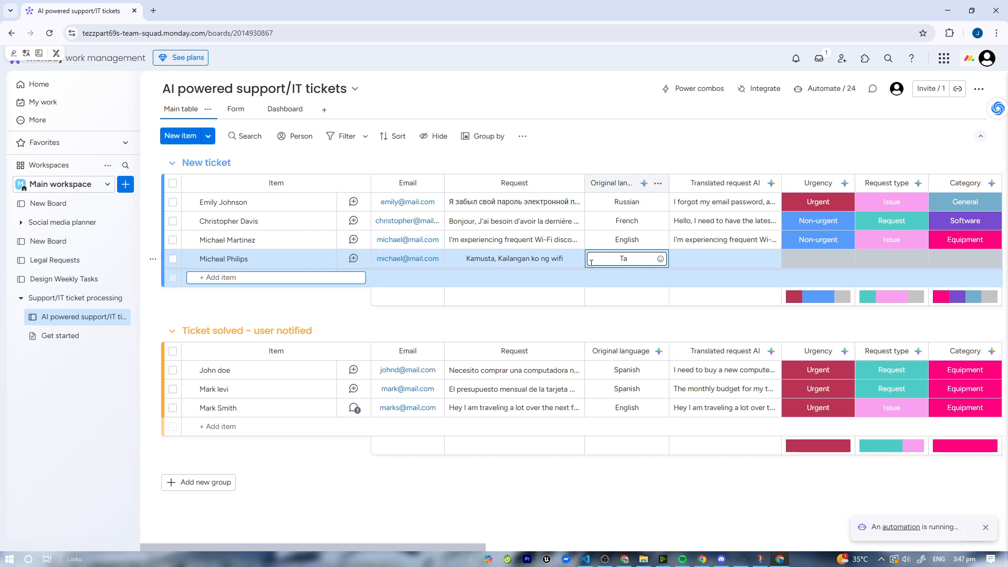
pyautogui.write('galaog')
pyautogui.press('BackSpace')
pyautogui.press('BackSpace')
pyautogui.press('BackSpace')
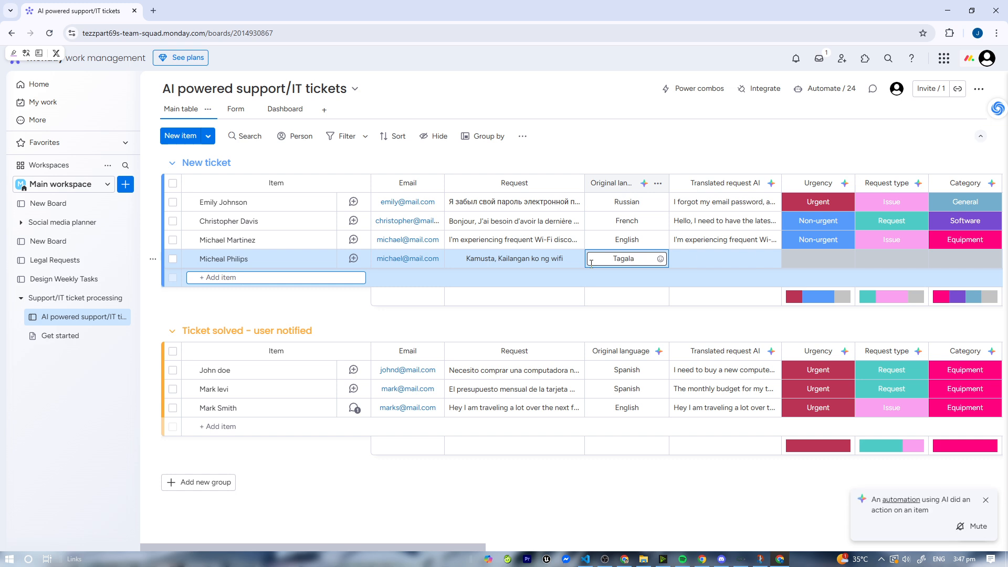
pyautogui.write('og')
pyautogui.press('Return')
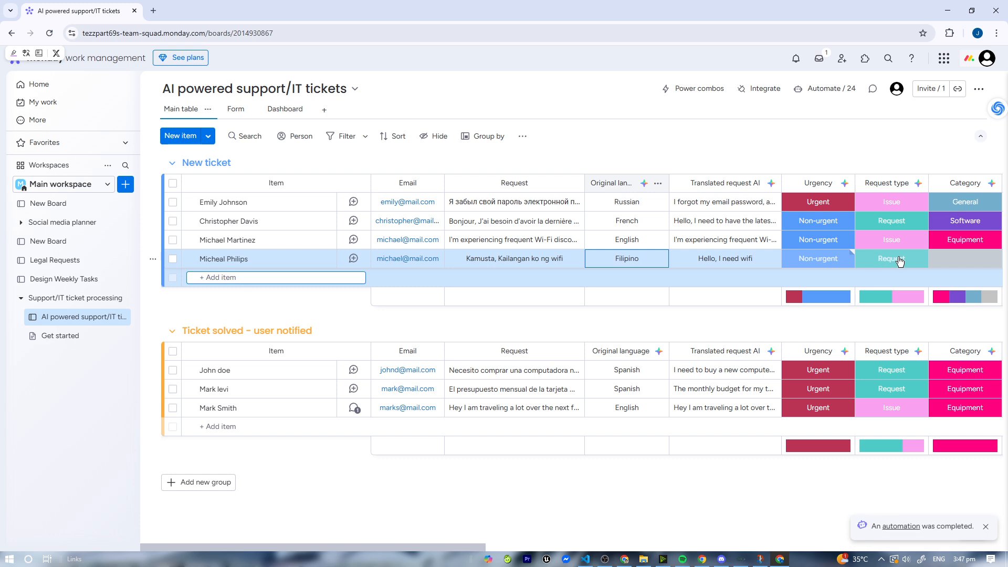
# - Replace the new ticket's request text with "MAY SUNOG SA AKING KAMA"
pyautogui.click(966, 261)
pyautogui.click(975, 263)
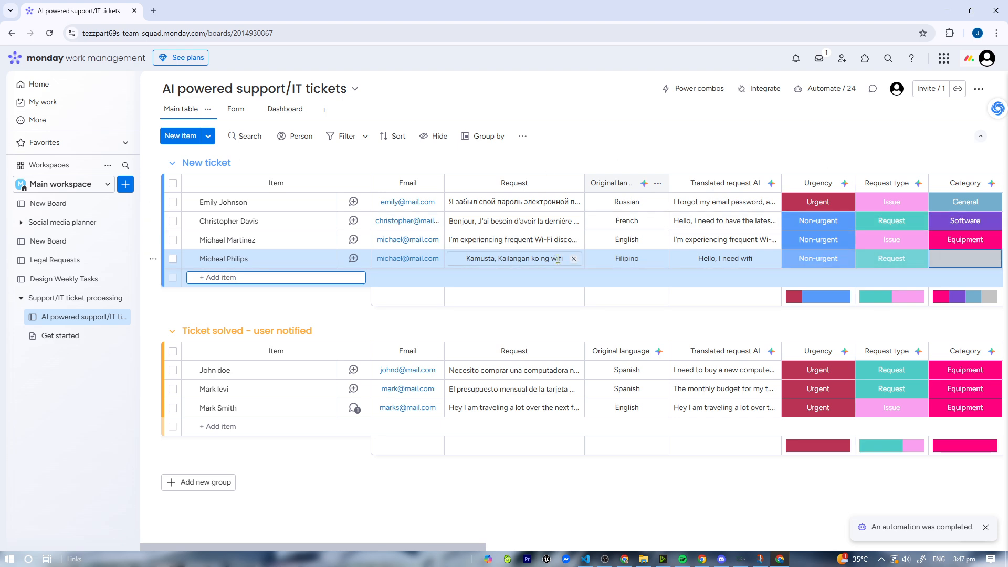
pyautogui.click(456, 260)
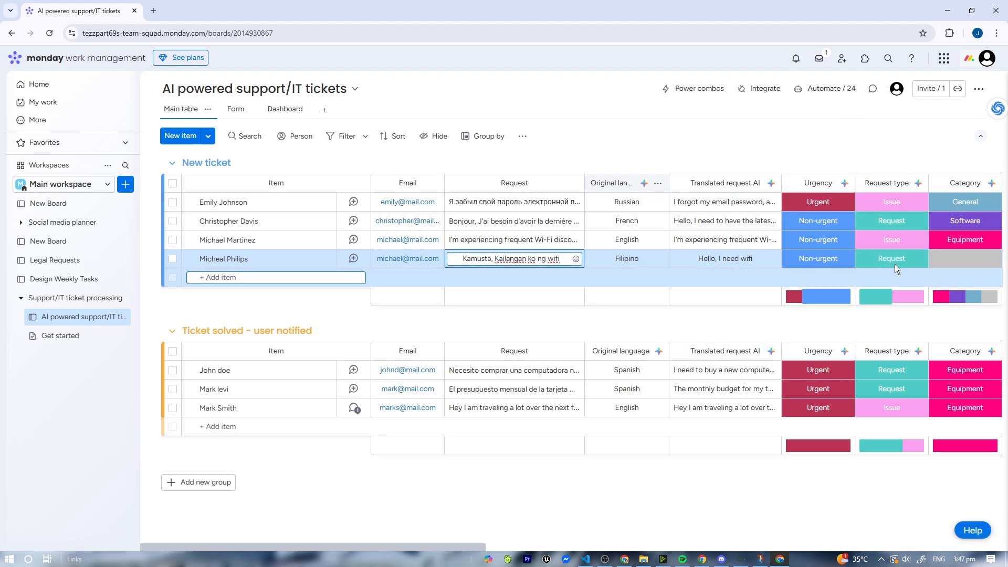
pyautogui.hotkey('ctrl', 'a')
pyautogui.press('BackSpace')
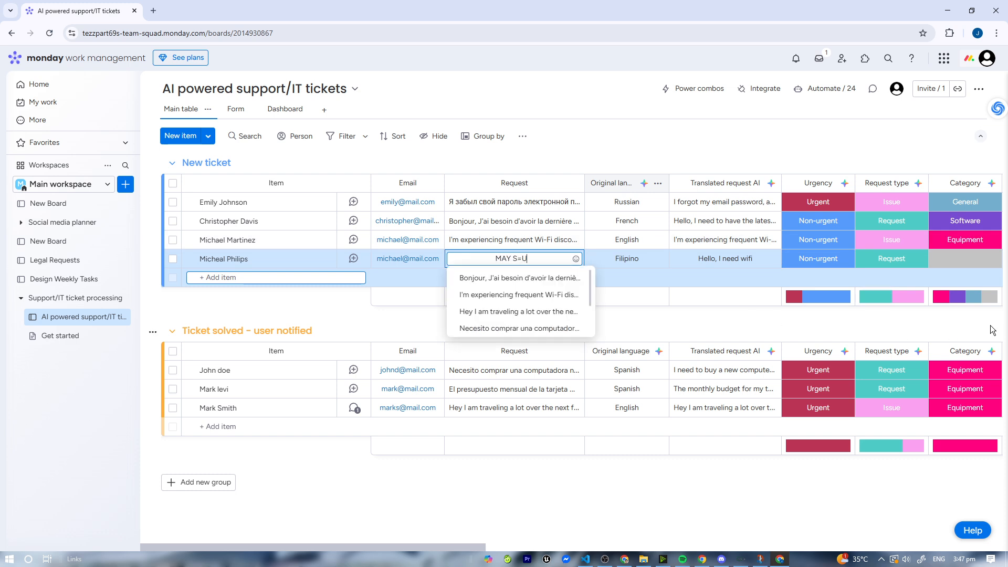
pyautogui.write('MAY SUBN')
pyautogui.press('BackSpace')
pyautogui.press('BackSpace')
pyautogui.write('NOG SA AKING KAN')
pyautogui.press('BackSpace')
pyautogui.write('MA')
pyautogui.press('Return')
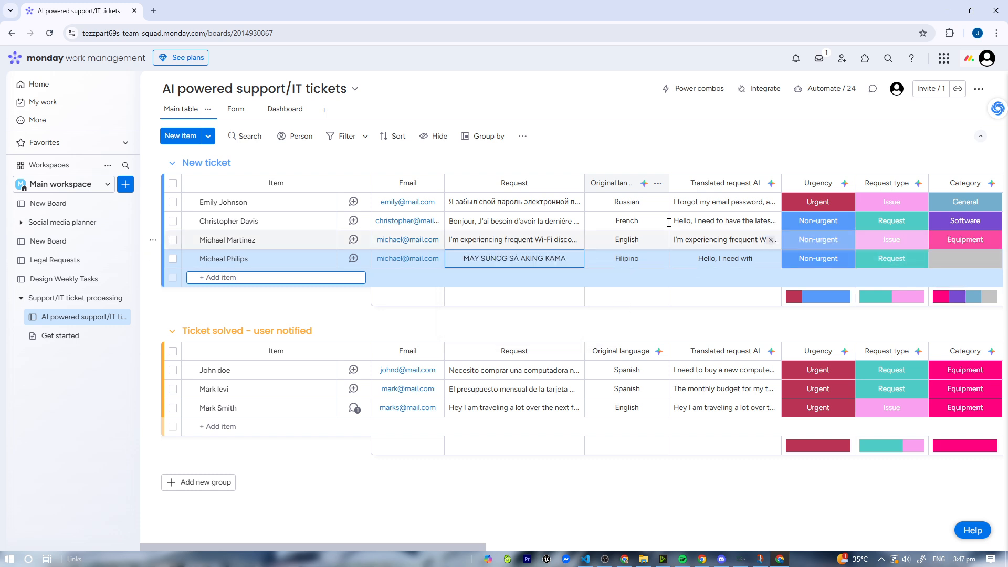
# - Check the AI translation and clear the new ticket's Urgency label
pyautogui.click(710, 262)
pyautogui.click(740, 274)
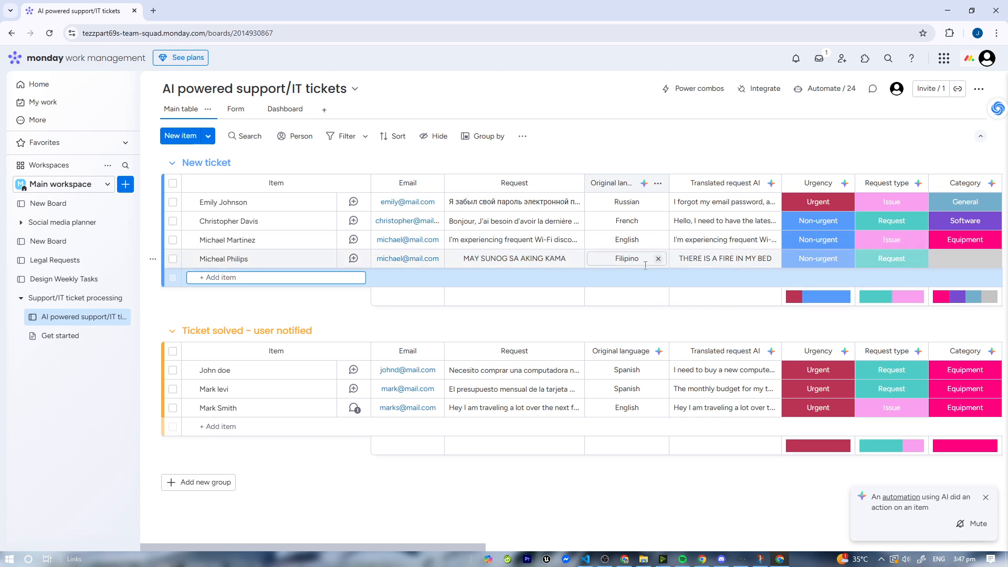
pyautogui.click(851, 262)
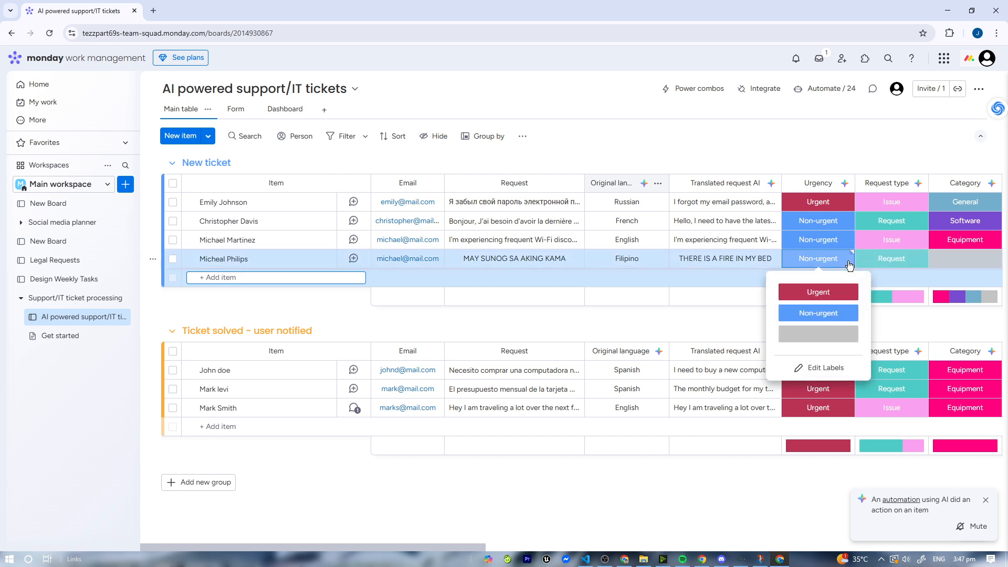
pyautogui.click(849, 265)
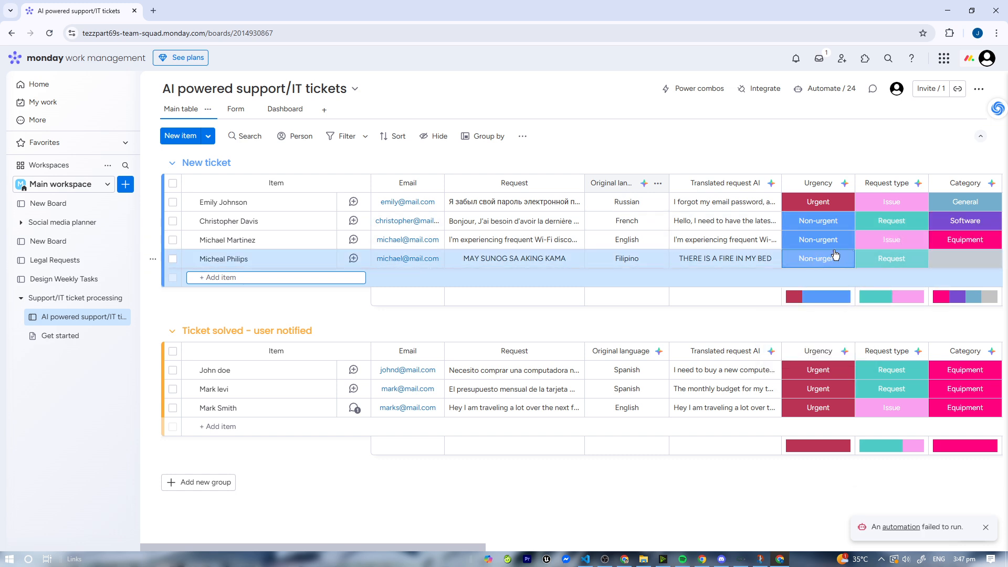
pyautogui.click(809, 263)
pyautogui.click(843, 334)
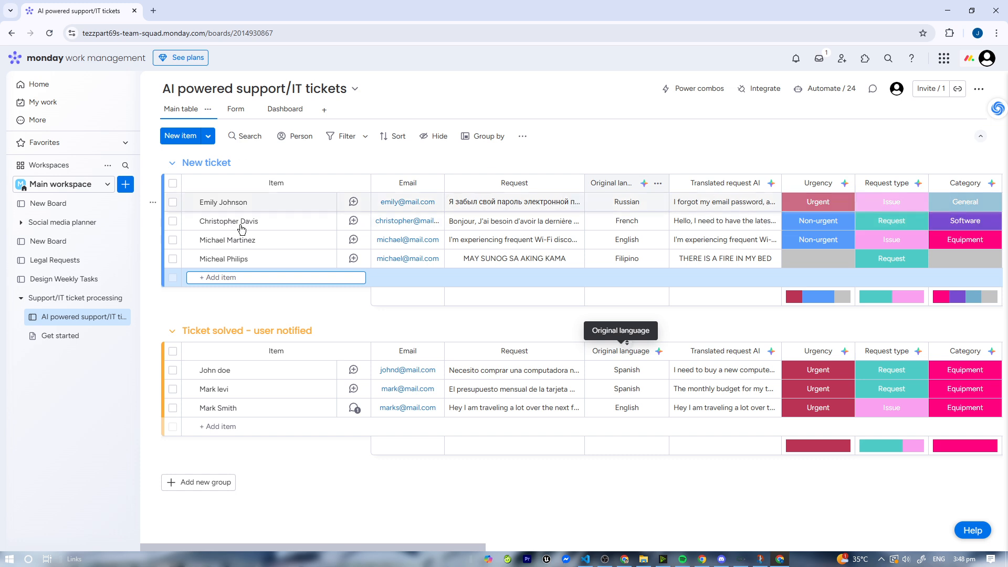
# - Move the first ticket of New ticket into the Ticket solved - user notified group
pyautogui.click(173, 203)
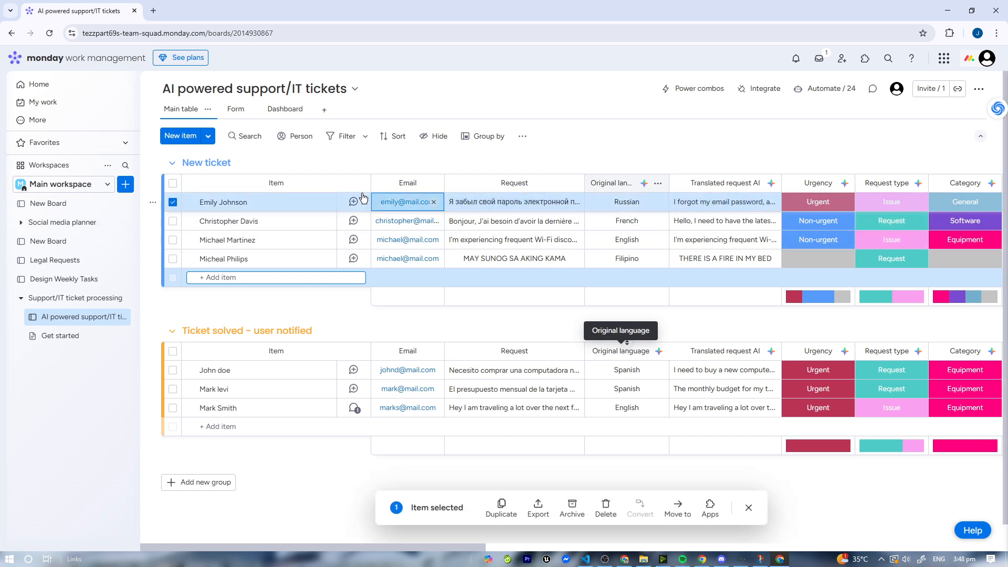
pyautogui.moveTo(325, 425); pyautogui.dragTo(248, 363)
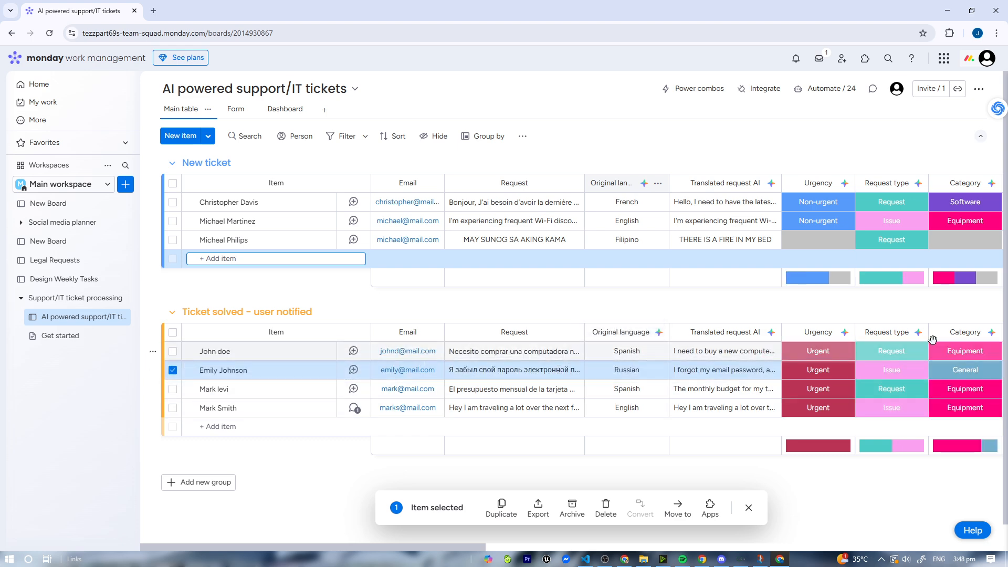
# - Set the new ticket's Urgency to Urgent and its Category to Equipment
pyautogui.click(812, 241)
pyautogui.click(818, 273)
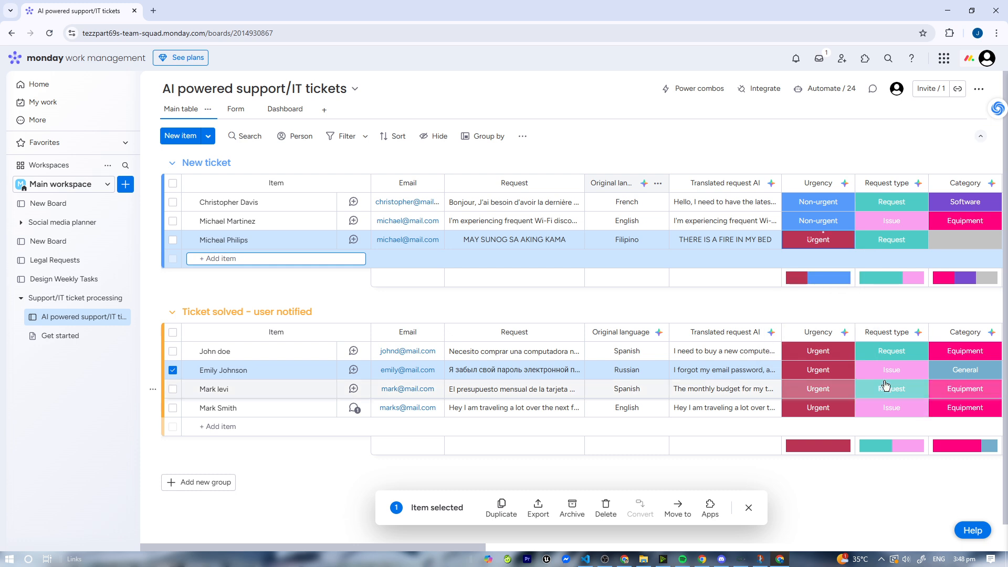
pyautogui.click(965, 240)
pyautogui.click(973, 273)
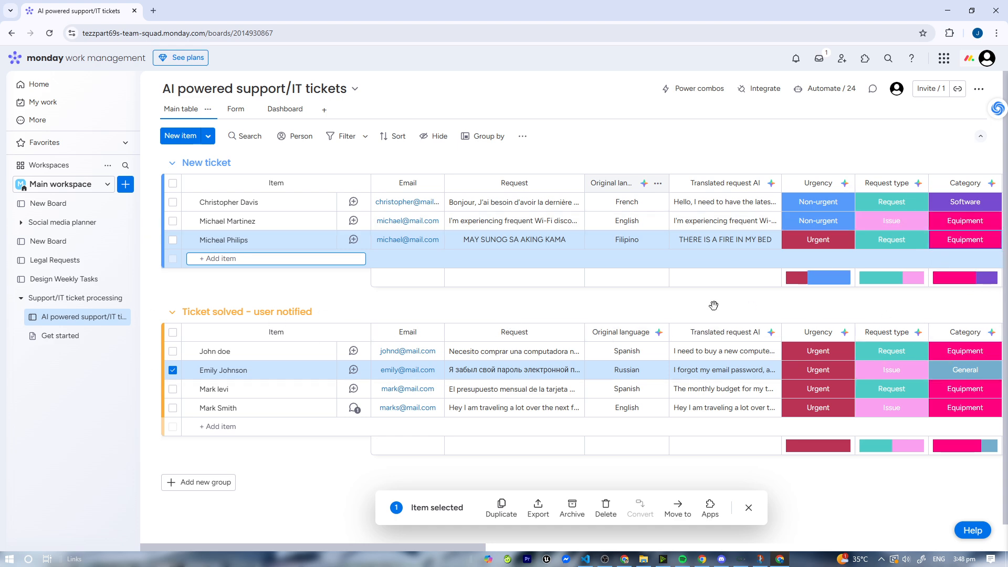
# - Open the board's Form and Dashboard views, returning to the Form
pyautogui.click(236, 108)
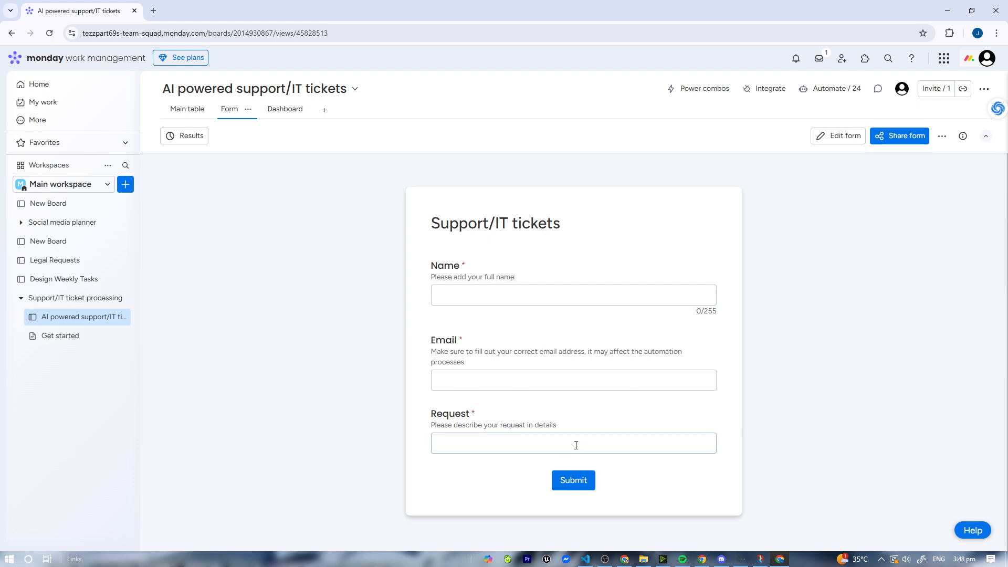
pyautogui.click(284, 108)
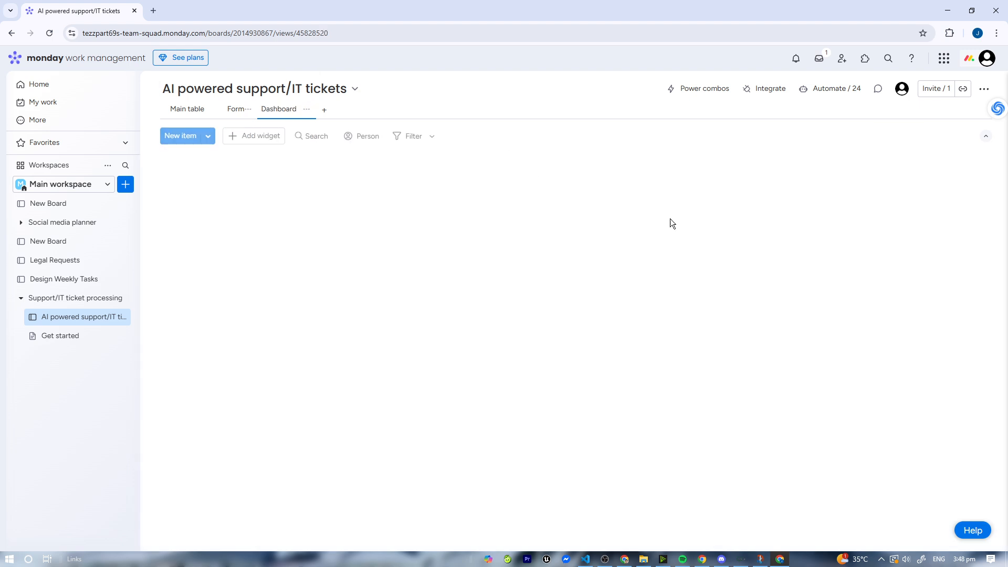
pyautogui.click(248, 109)
# - Fill the Support/IT tickets form with a requester's full name, e-mail and request "meron ipis sa kama ko", then submit
pyautogui.click(469, 295)
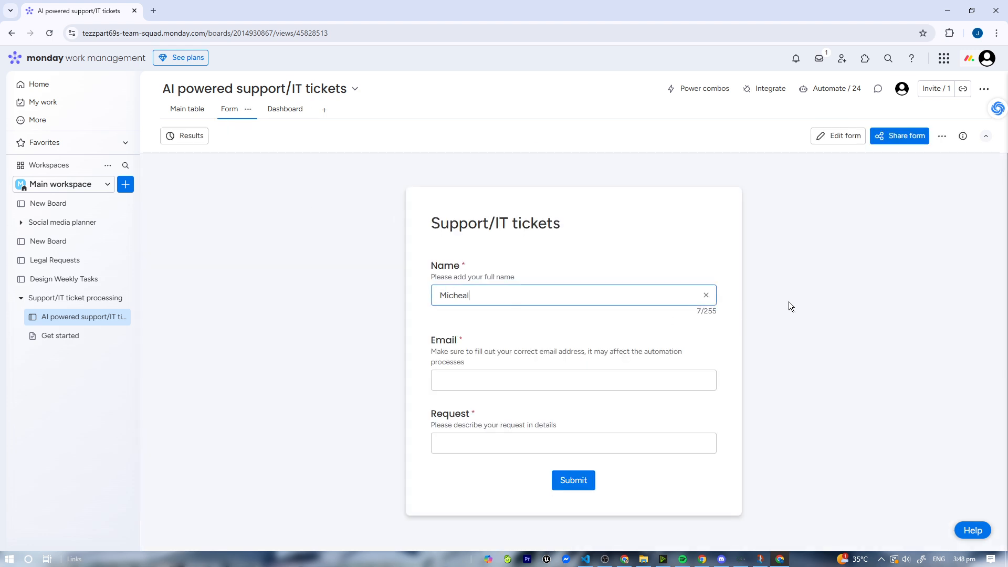
pyautogui.click(546, 383)
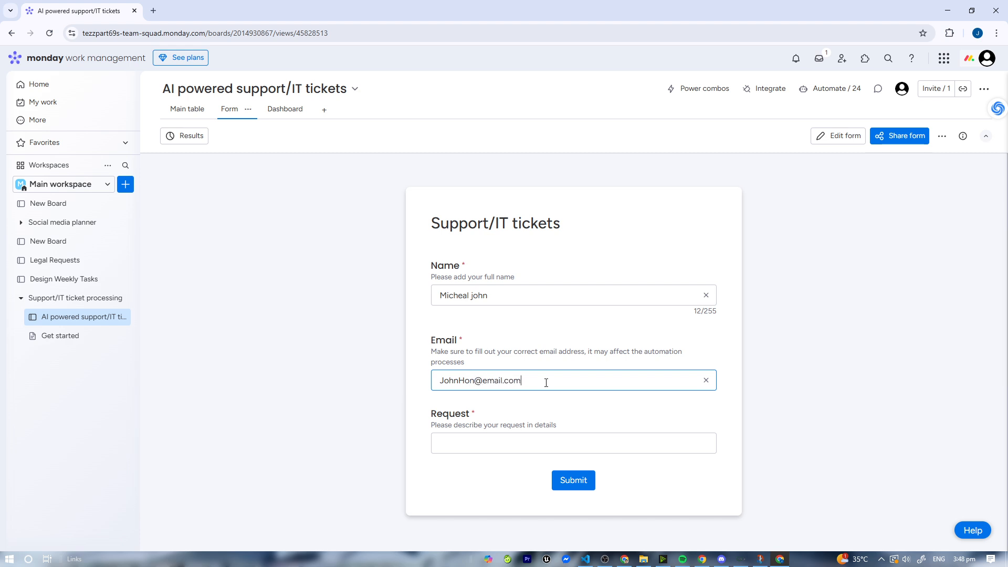
pyautogui.click(494, 439)
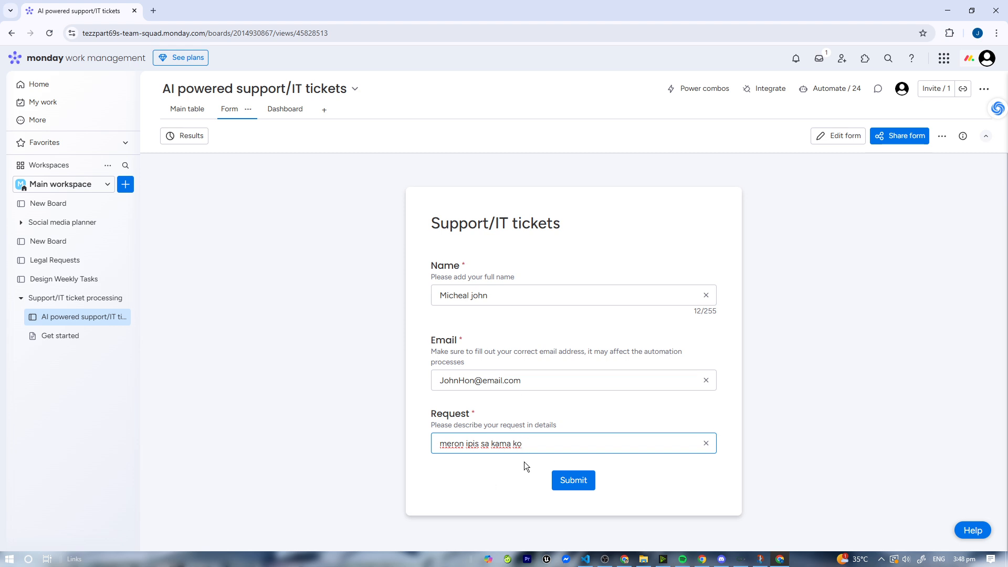
pyautogui.click(560, 481)
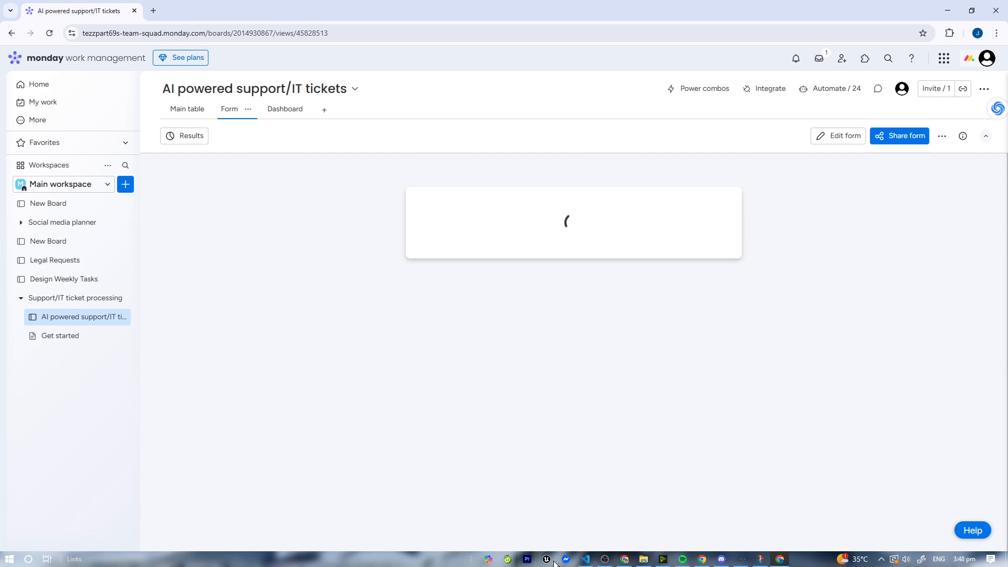
# - Return to the main table to review the ticket submitted through the form
pyautogui.click(184, 108)
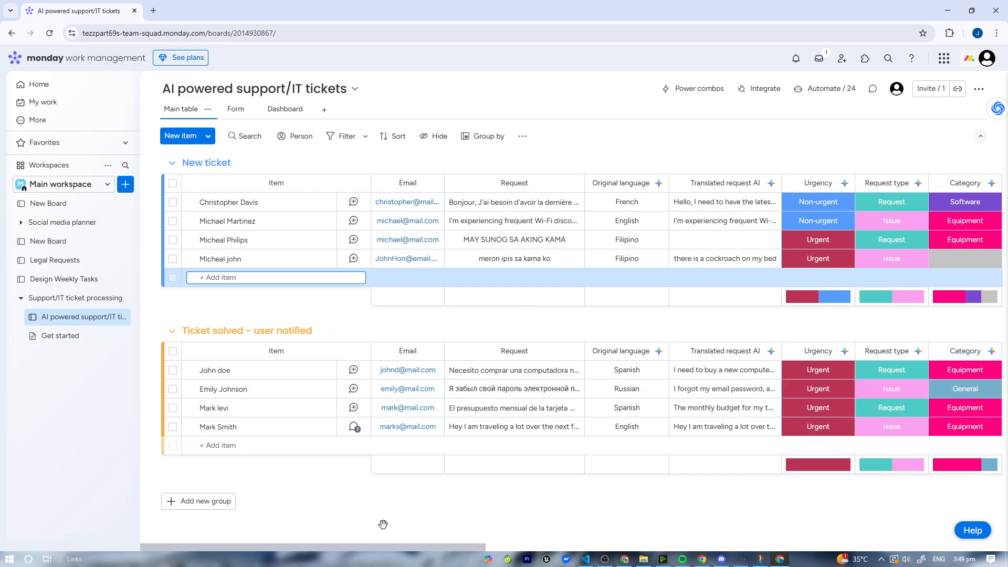
pyautogui.click(240, 137)
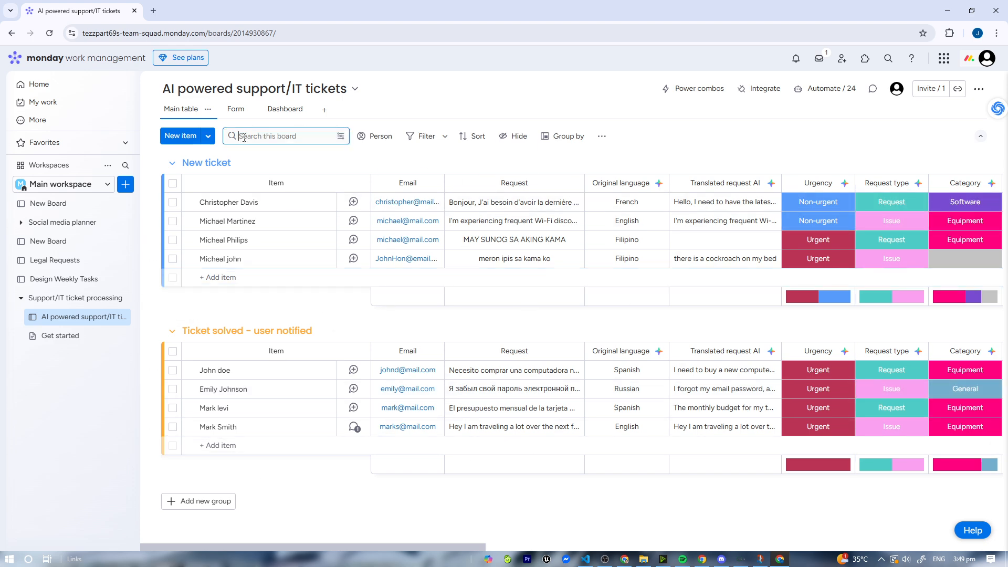
pyautogui.click(210, 162)
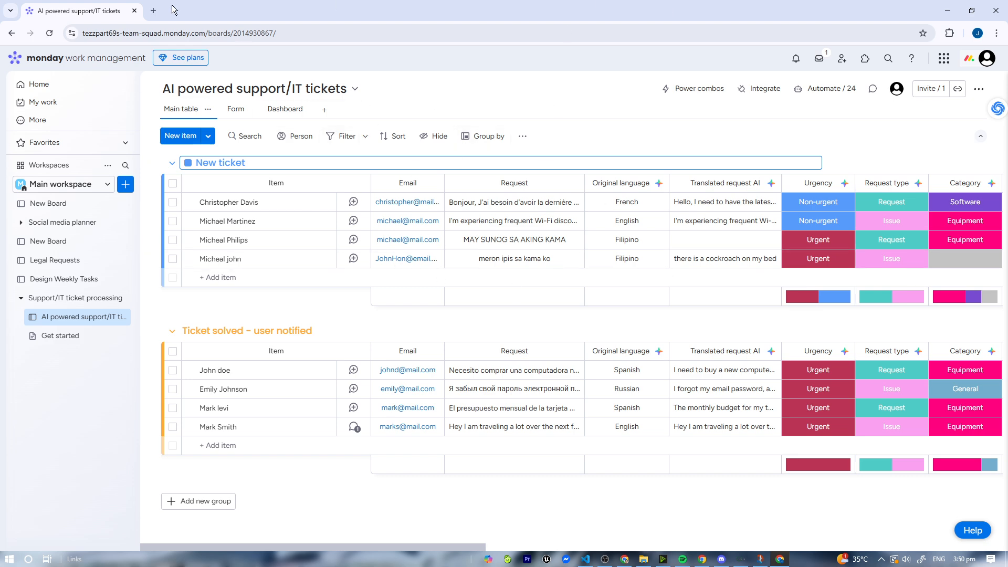
# - Open a new browser tab, search Google for "clickup ai" and open the ClickUp Brain AI page
pyautogui.click(154, 10)
pyautogui.click(124, 4)
pyautogui.click(227, 6)
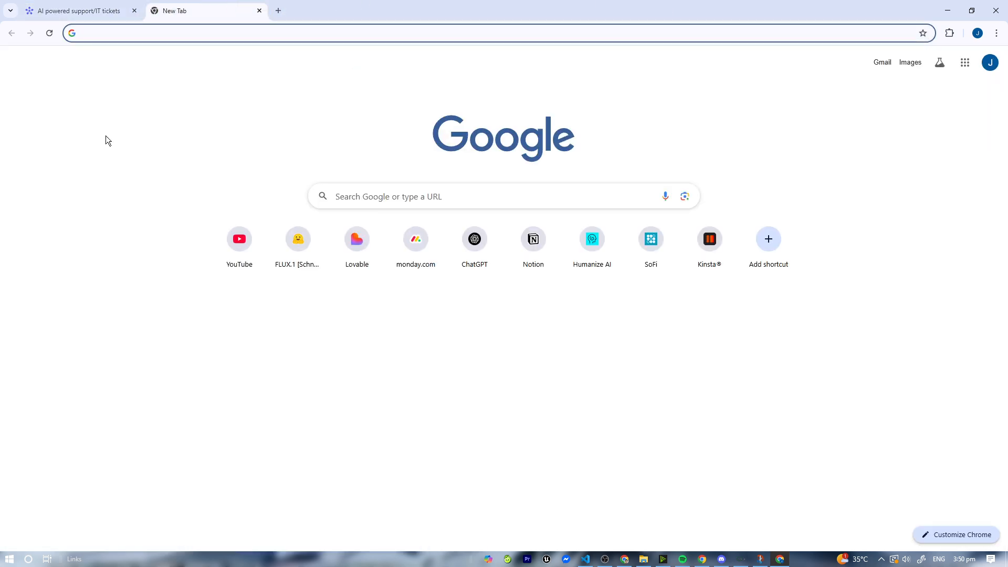
pyautogui.click(103, 4)
pyautogui.click(232, 5)
pyautogui.write('cLI')
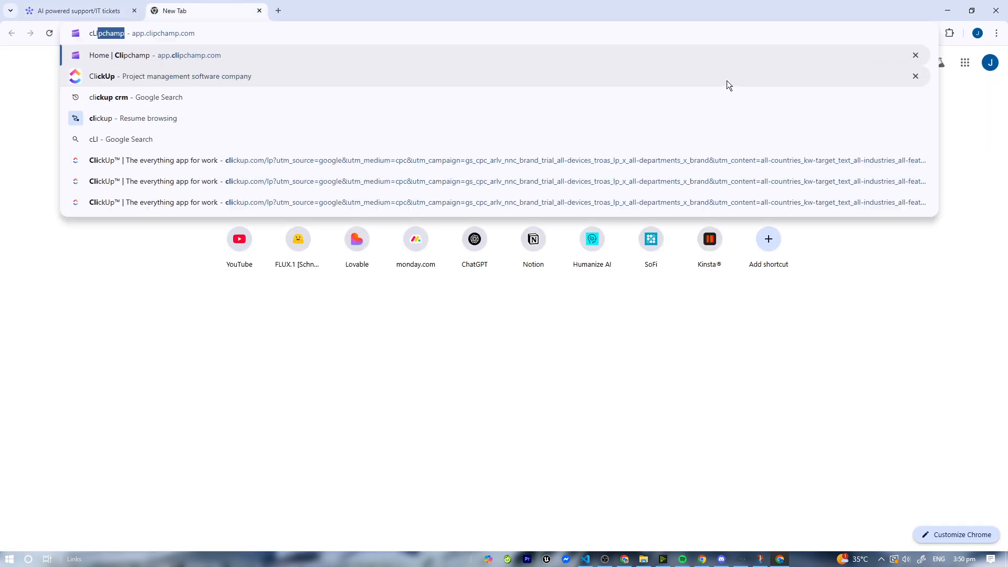
pyautogui.press('BackSpace')
pyautogui.press('BackSpace')
pyautogui.write('clicj')
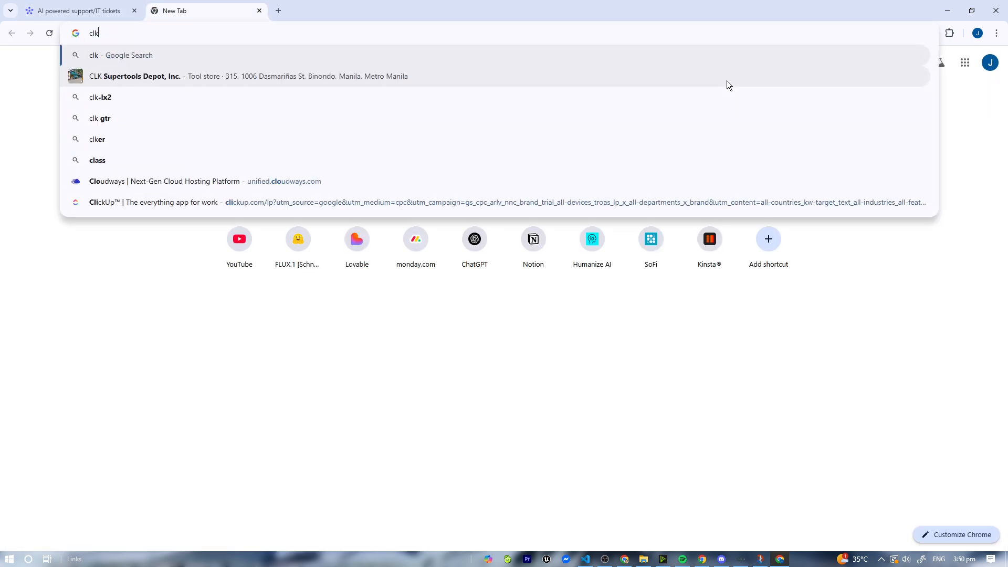
pyautogui.press('BackSpace')
pyautogui.write('kup ai')
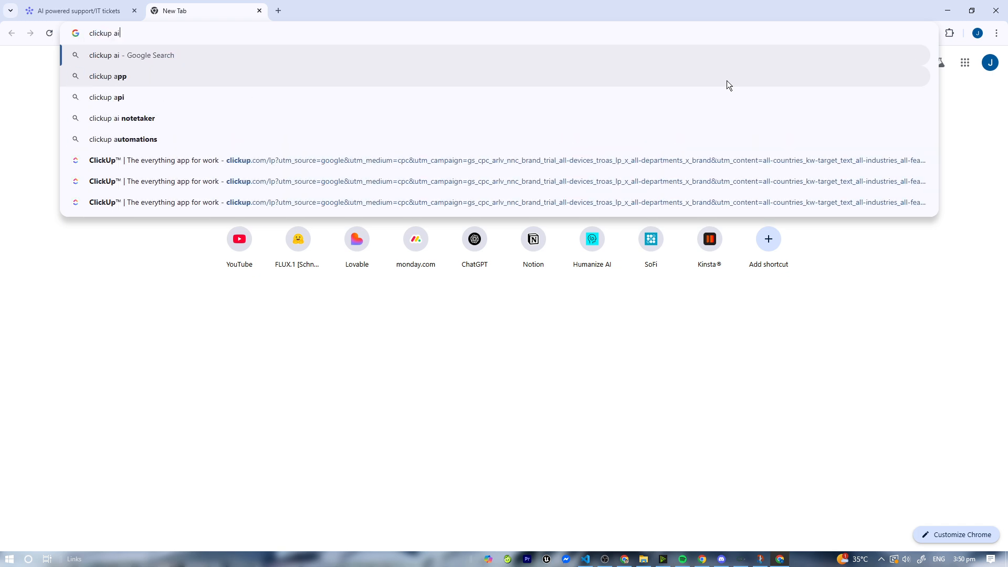
pyautogui.press('Return')
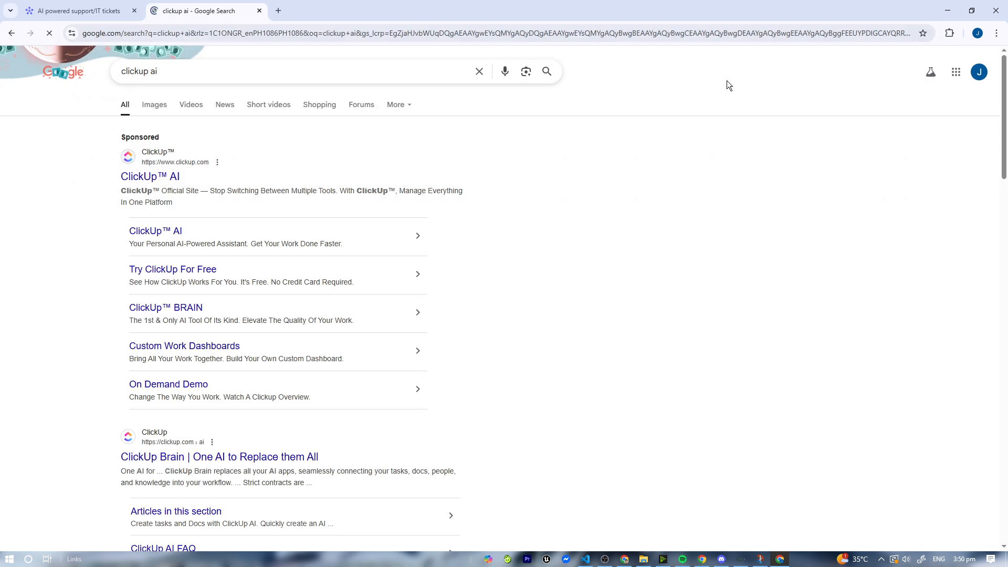
pyautogui.click(163, 179)
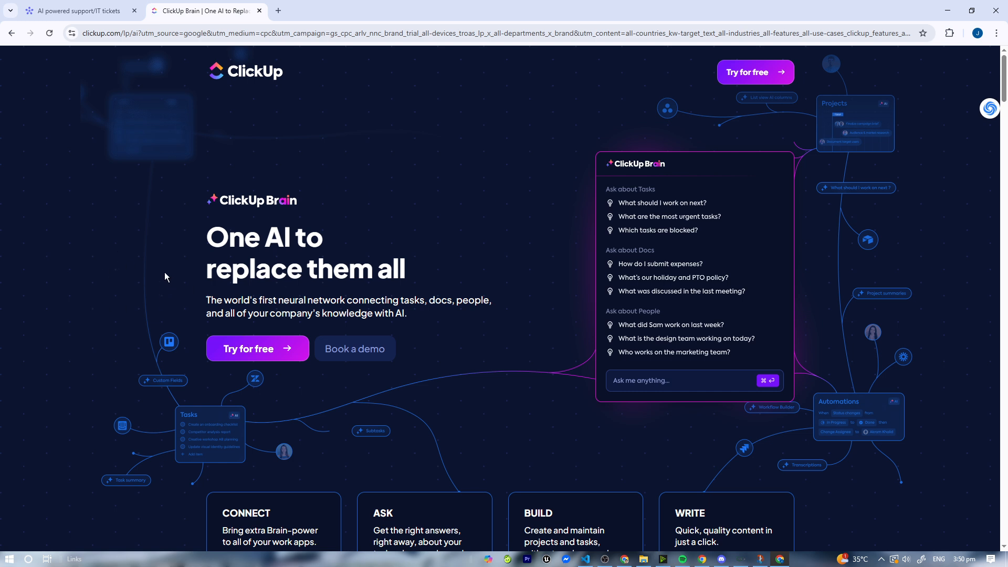
# - In another new tab, search for "Notion ao" and open and browse Notion's AI help guides page
pyautogui.click(279, 11)
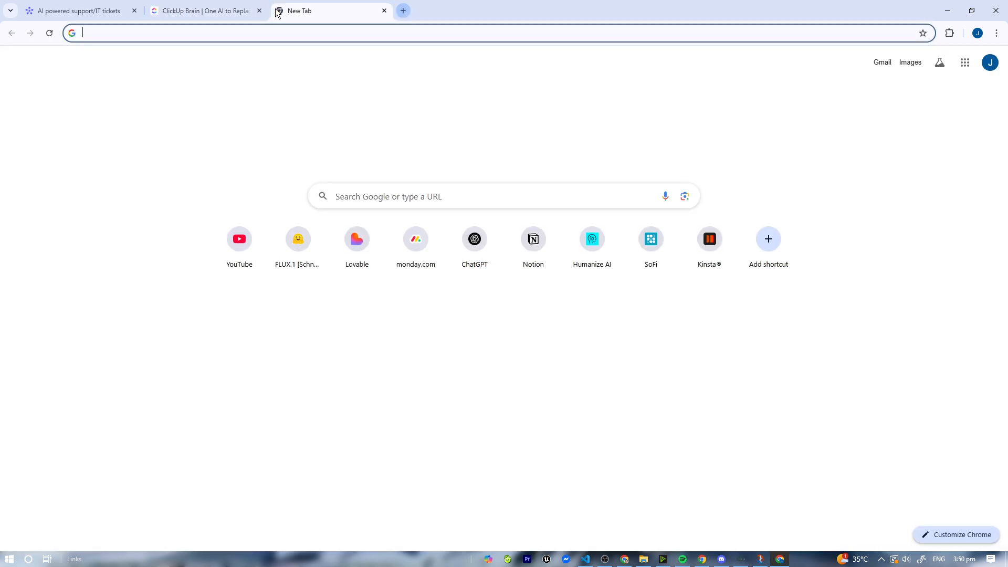
pyautogui.write('n')
pyautogui.press('BackSpace')
pyautogui.press('BackSpace')
pyautogui.write('Notio')
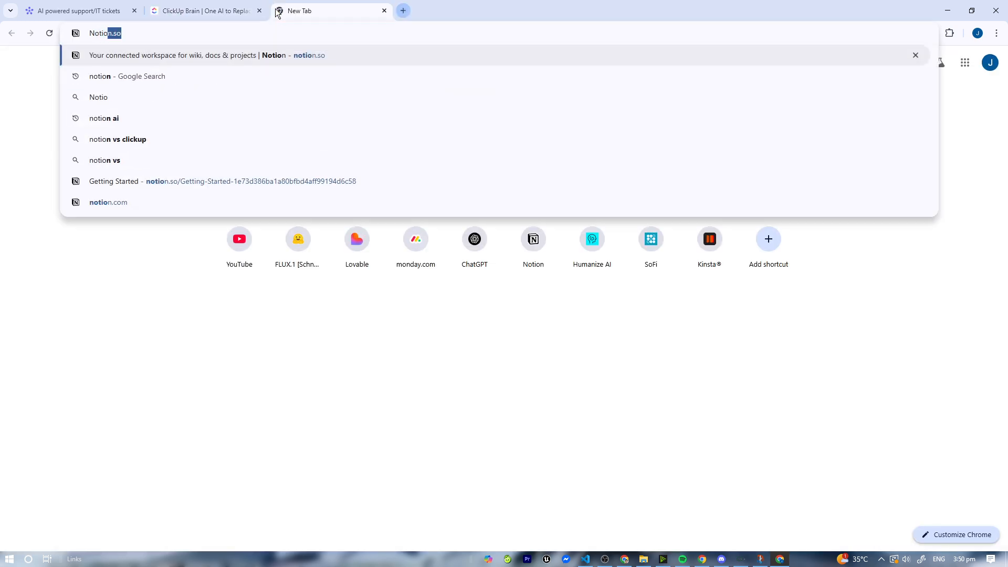
pyautogui.write('n ao')
pyautogui.press('Return')
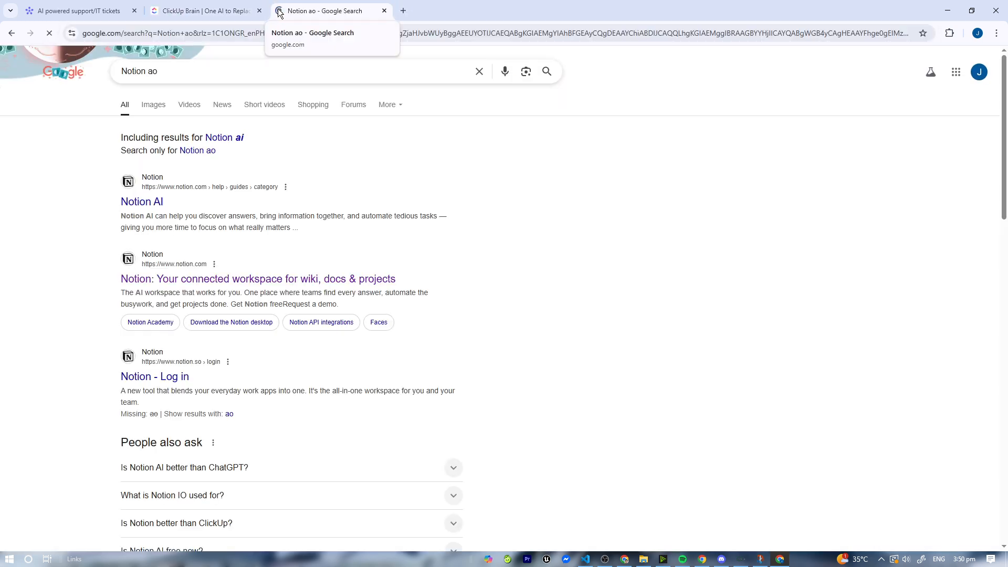
pyautogui.click(137, 202)
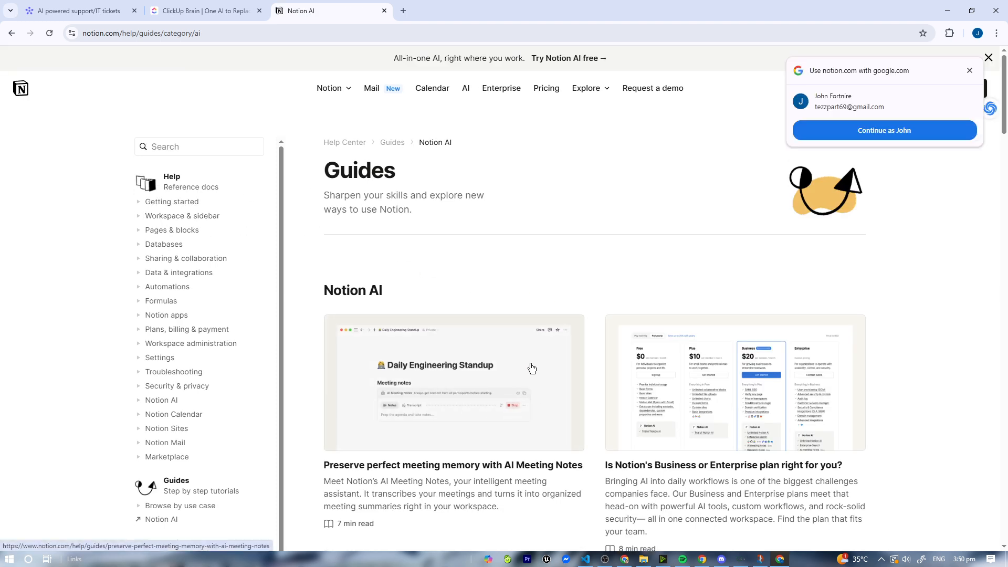
pyautogui.scroll(-7, 609, 315)
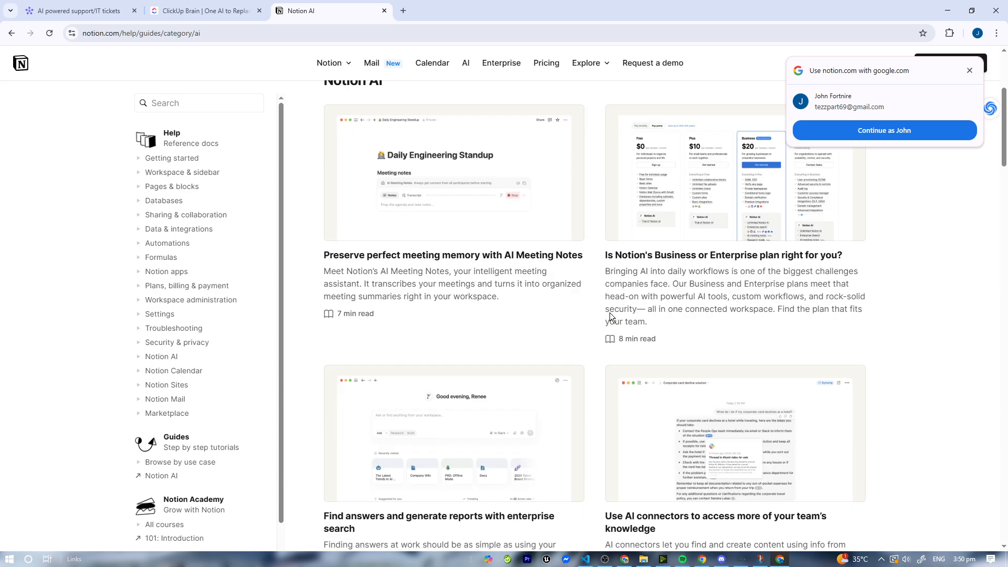
# - In another new tab, search for "Coda ai" and open the Coda AI product page
pyautogui.click(404, 10)
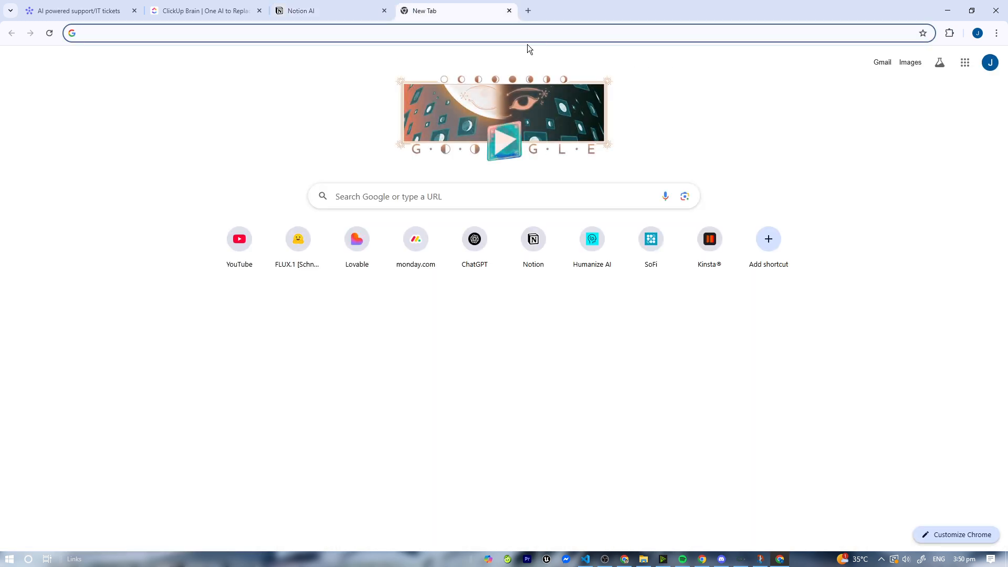
pyautogui.write('Coda ai')
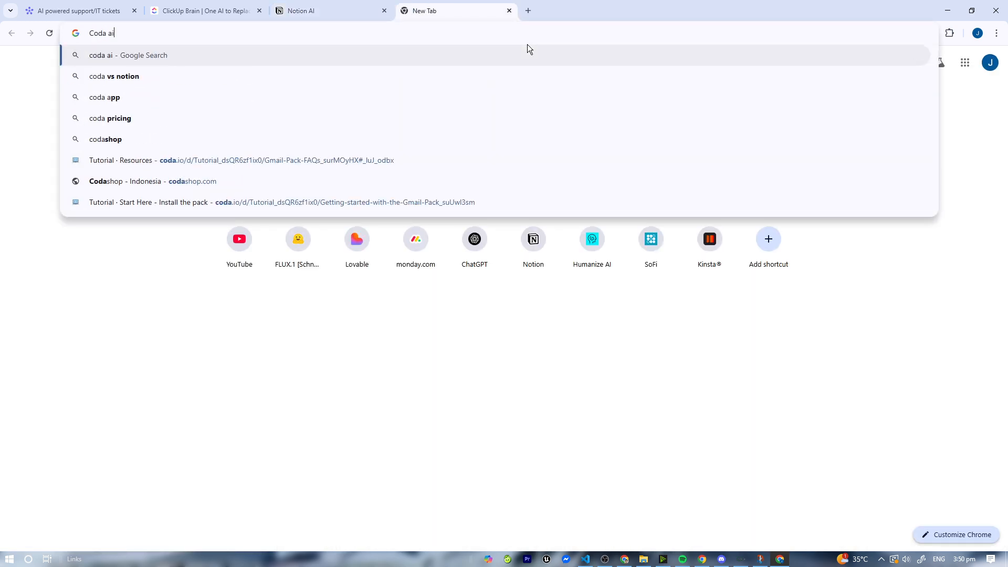
pyautogui.press('Return')
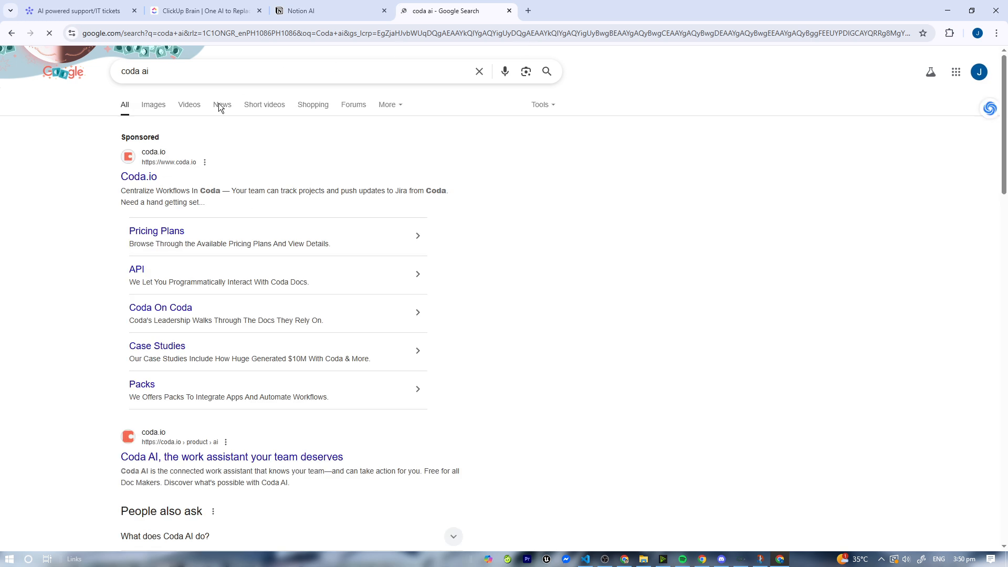
pyautogui.moveTo(210, 465); pyautogui.dragTo(213, 458)
pyautogui.click(214, 458)
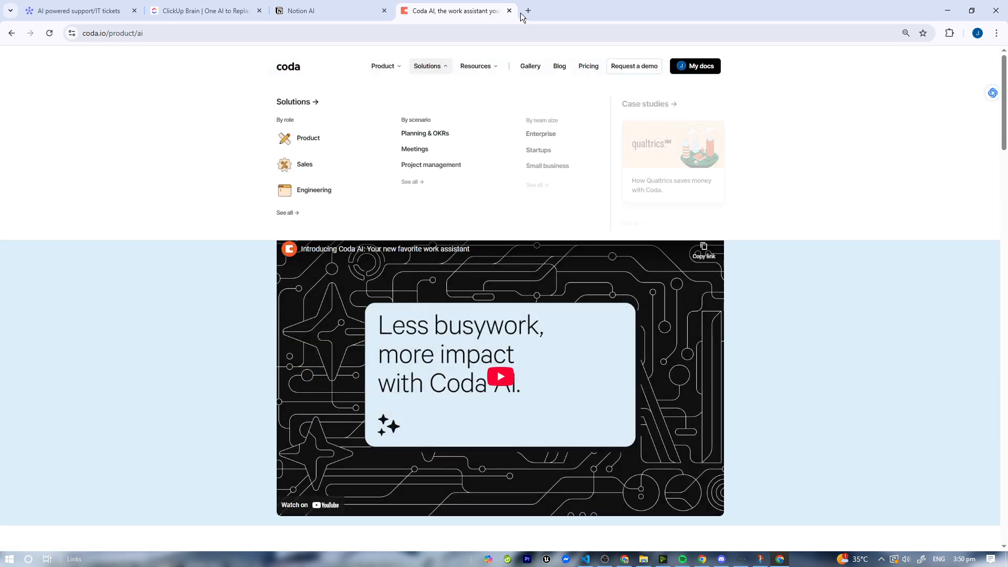
# - Search for "zapier ai" in a new tab, open Zapier's site, and return to the AI powered support/IT tickets board
pyautogui.click(529, 11)
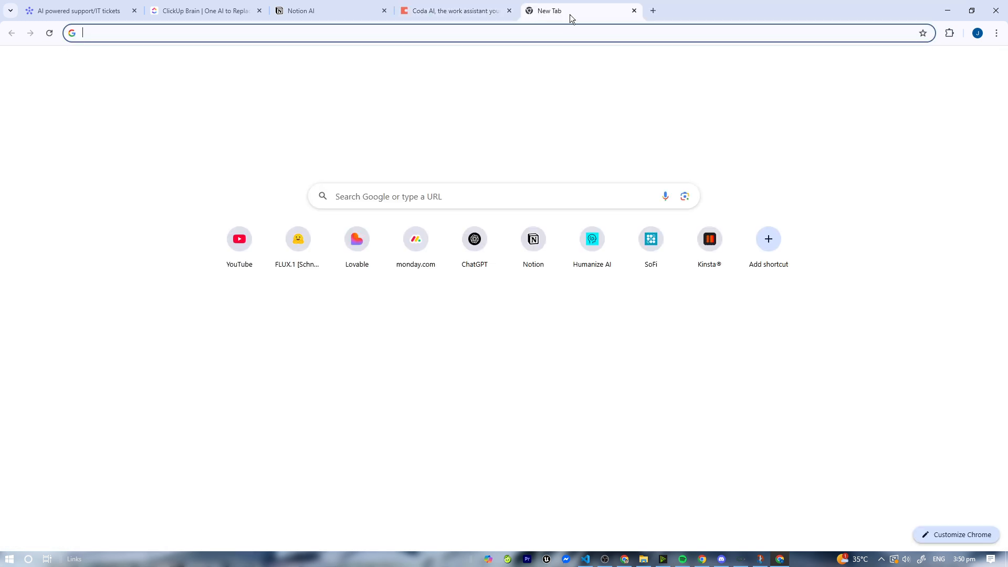
pyautogui.write('Azx')
pyautogui.press('BackSpace')
pyautogui.press('BackSpace')
pyautogui.press('BackSpace')
pyautogui.write('Z')
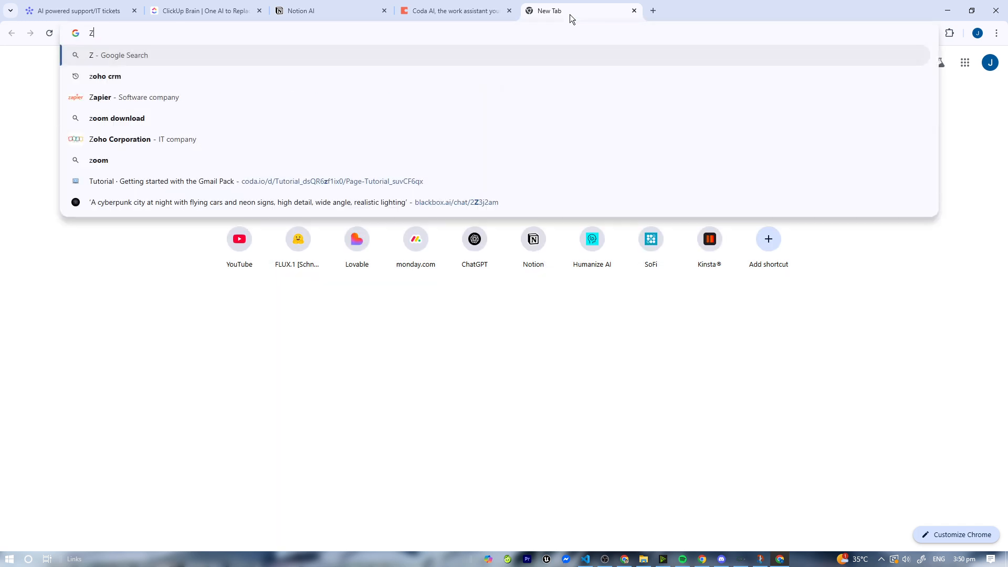
pyautogui.write('apier ai')
pyautogui.press('Return')
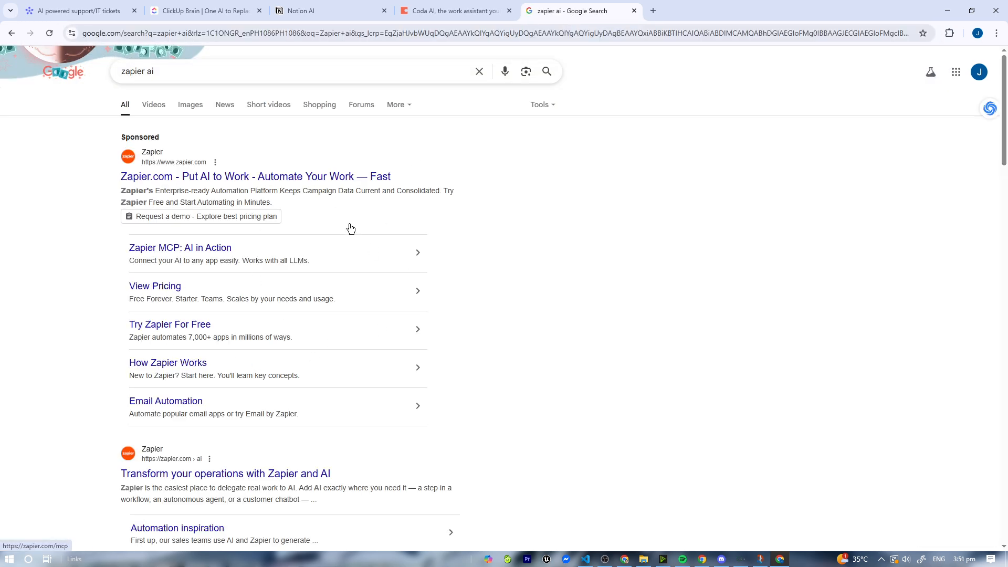
pyautogui.click(209, 184)
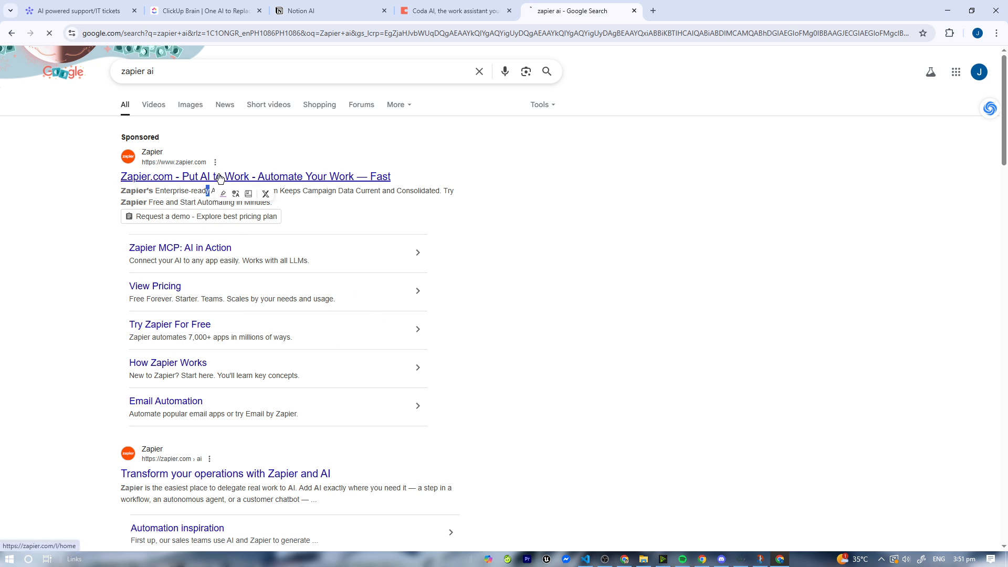
pyautogui.moveTo(547, 10); pyautogui.dragTo(198, 10)
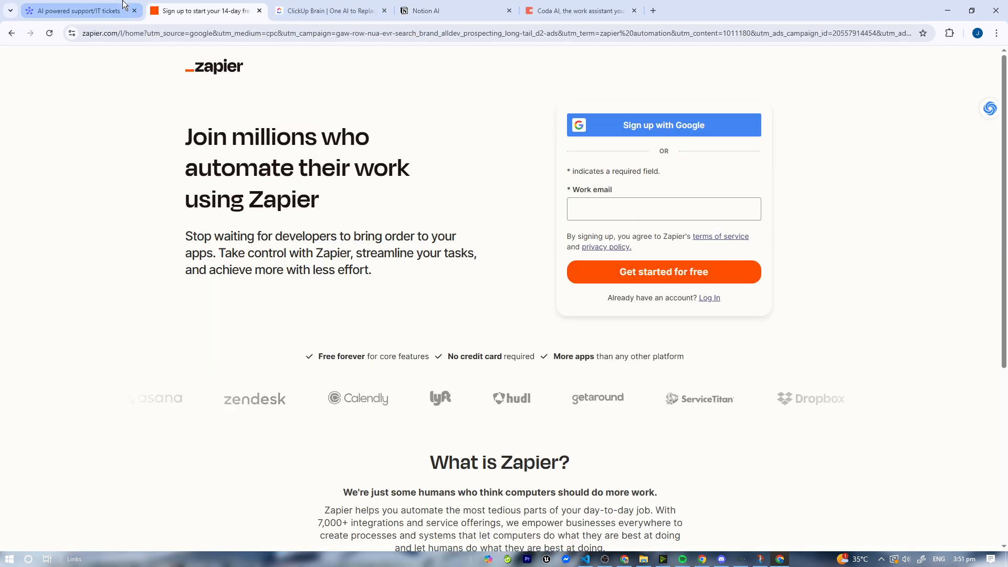
pyautogui.click(79, 11)
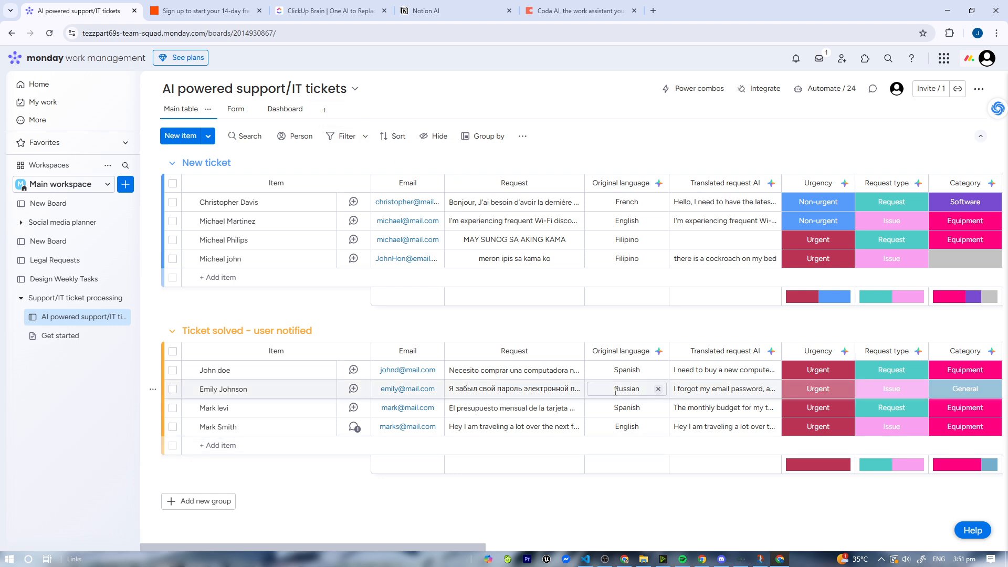